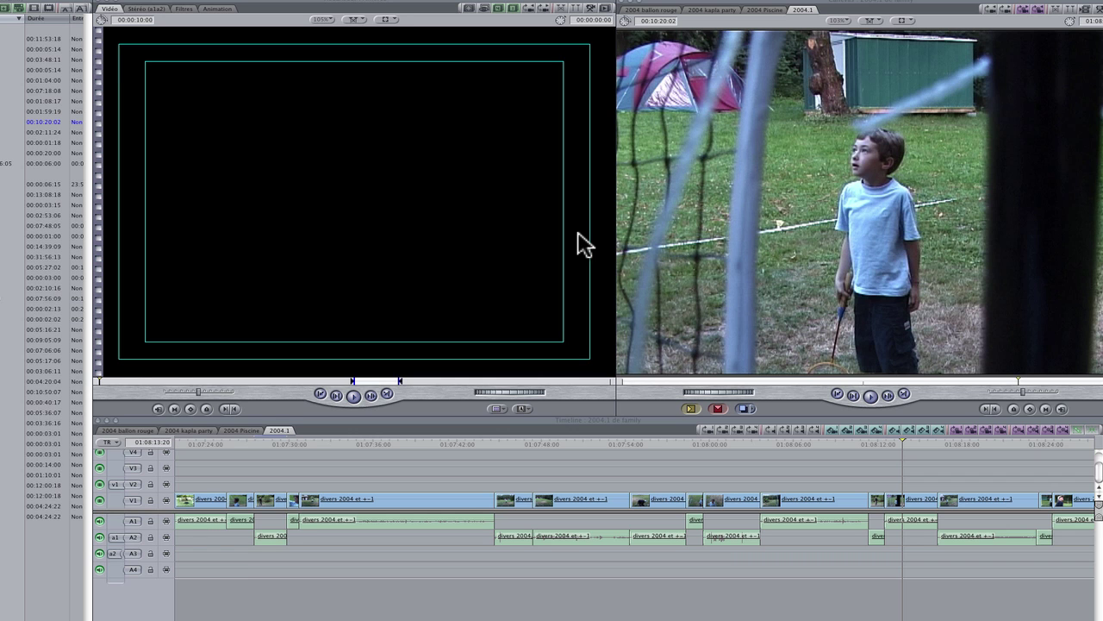
Play the 2004.1 sequence forward and in reverse, alternating directions twice, from about 01:08:13 in the timeline.
drag(583, 244, 1065, 468)
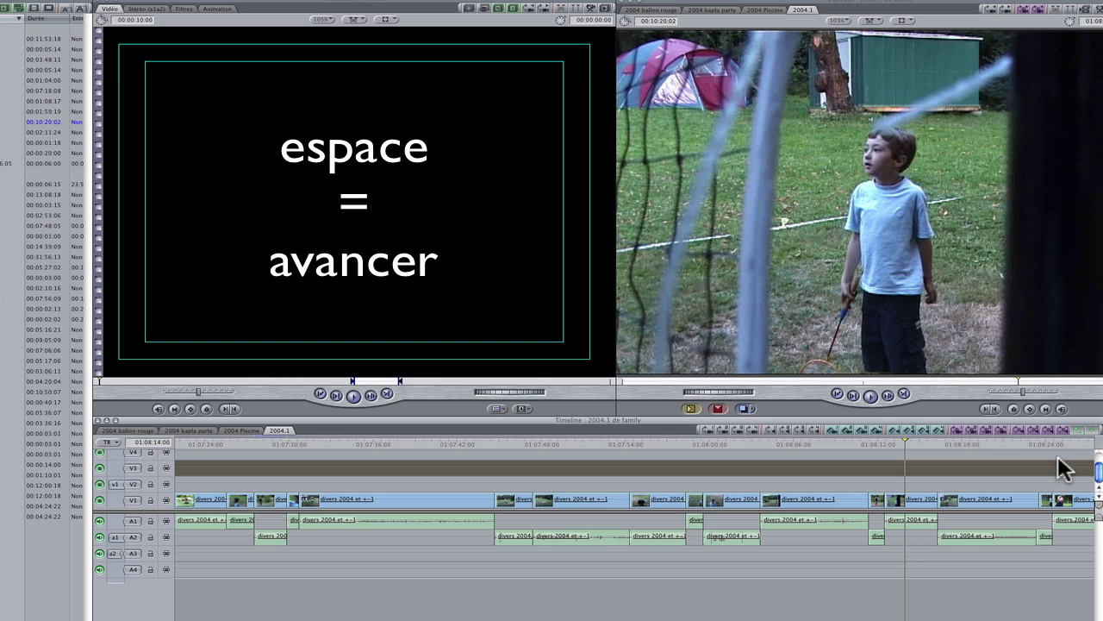
key(space)
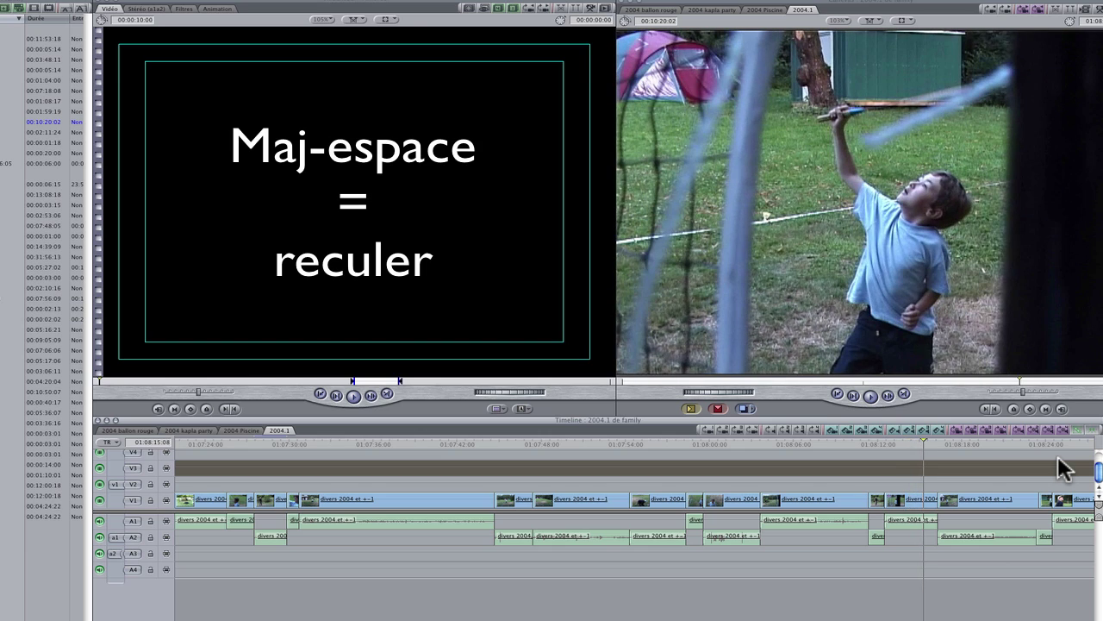
key(shift+space)
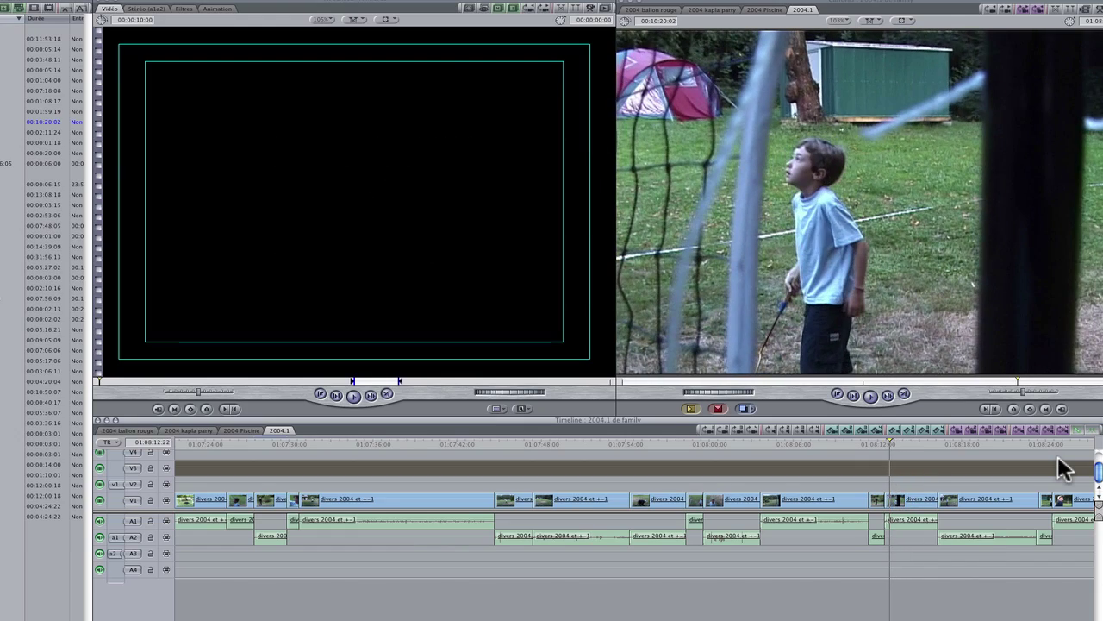
key(space)
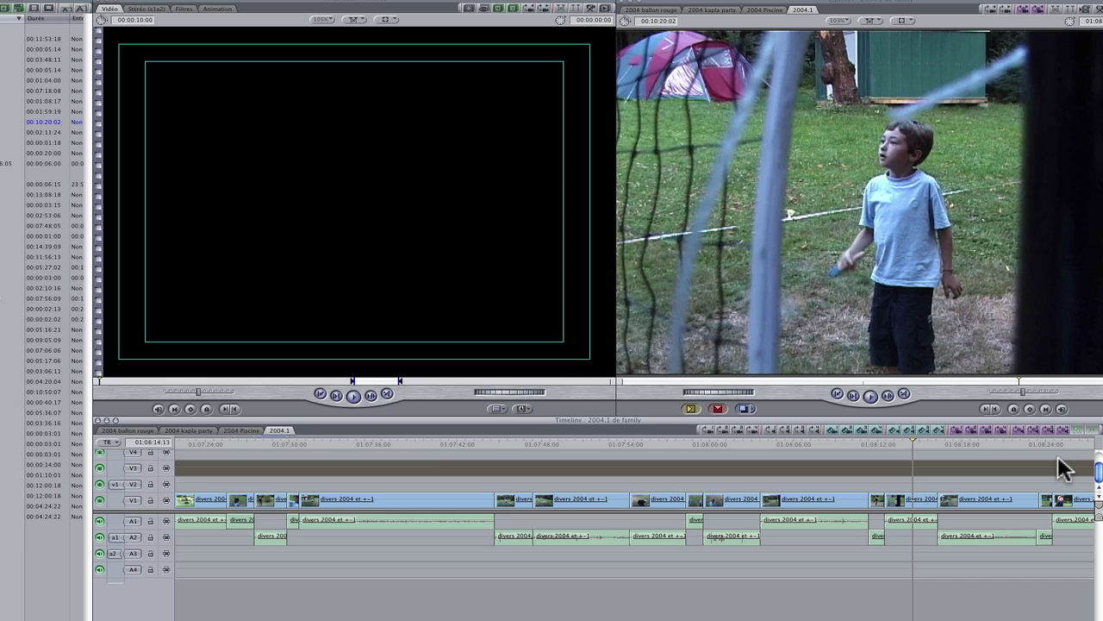
key(shift+space)
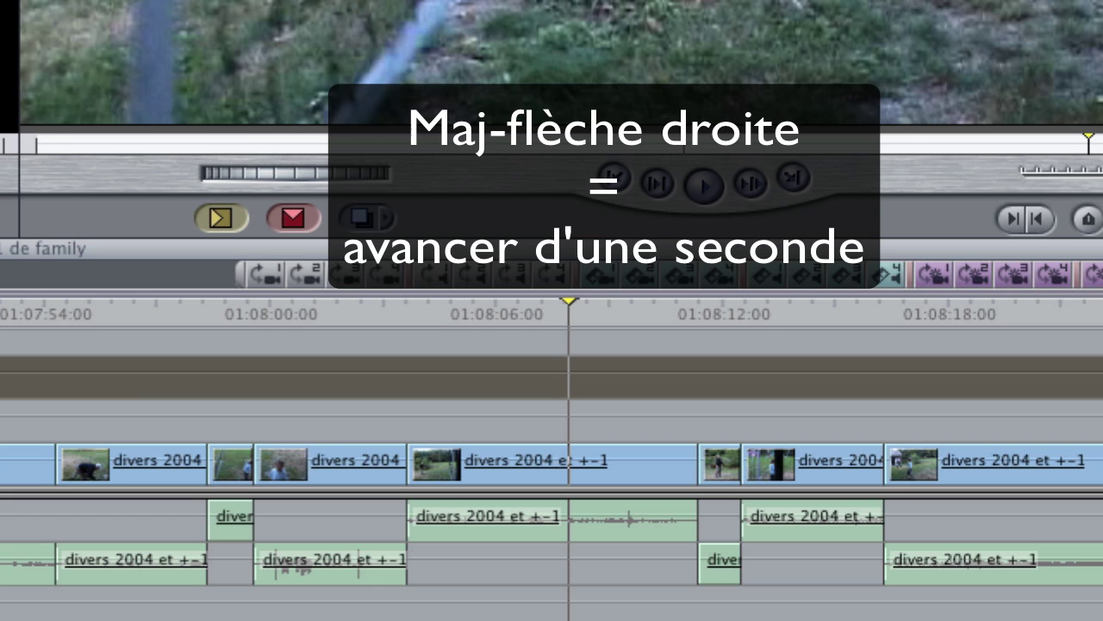
Move the playhead forward in one-second jumps from about 01:08:08, and back in one-second jumps.
key(shift+Right)
key(shift+Right)
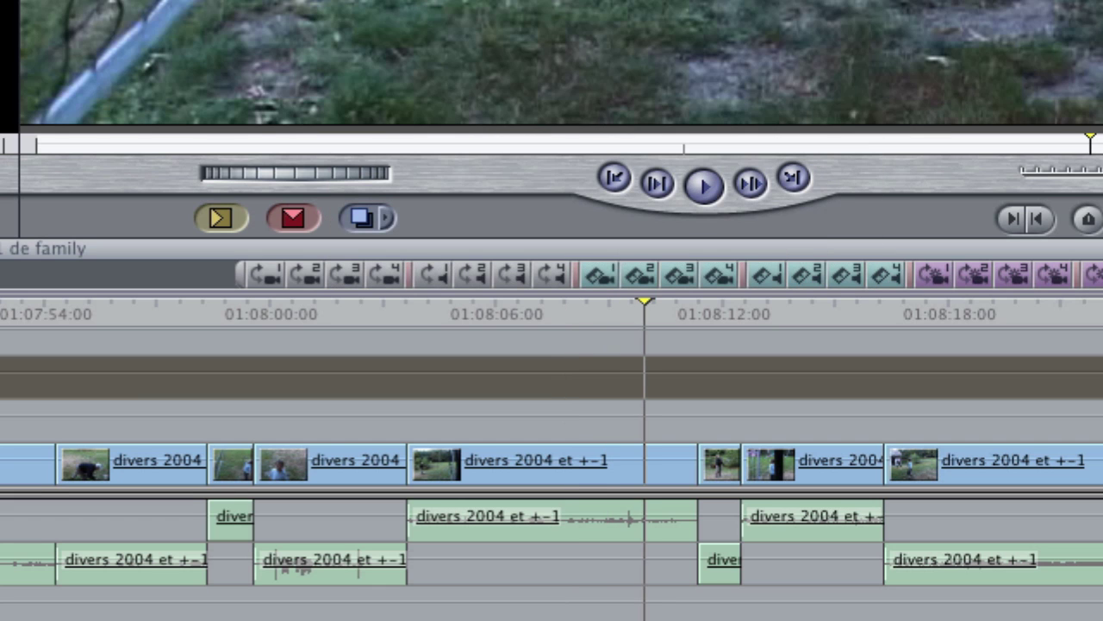
key(shift+Right)
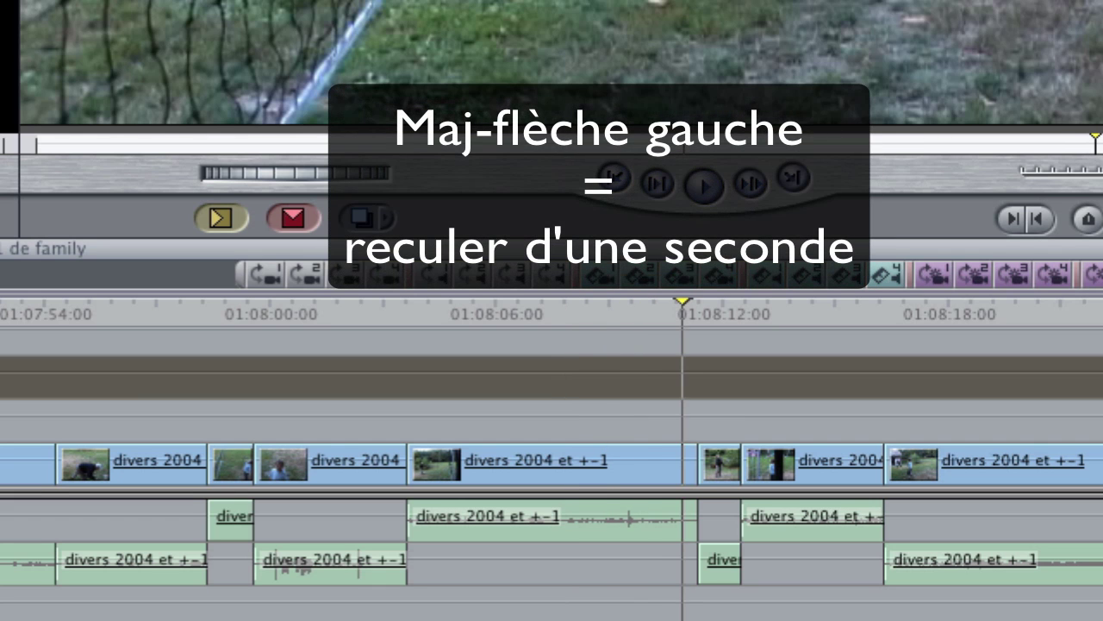
key(shift+Left)
key(shift+Left)
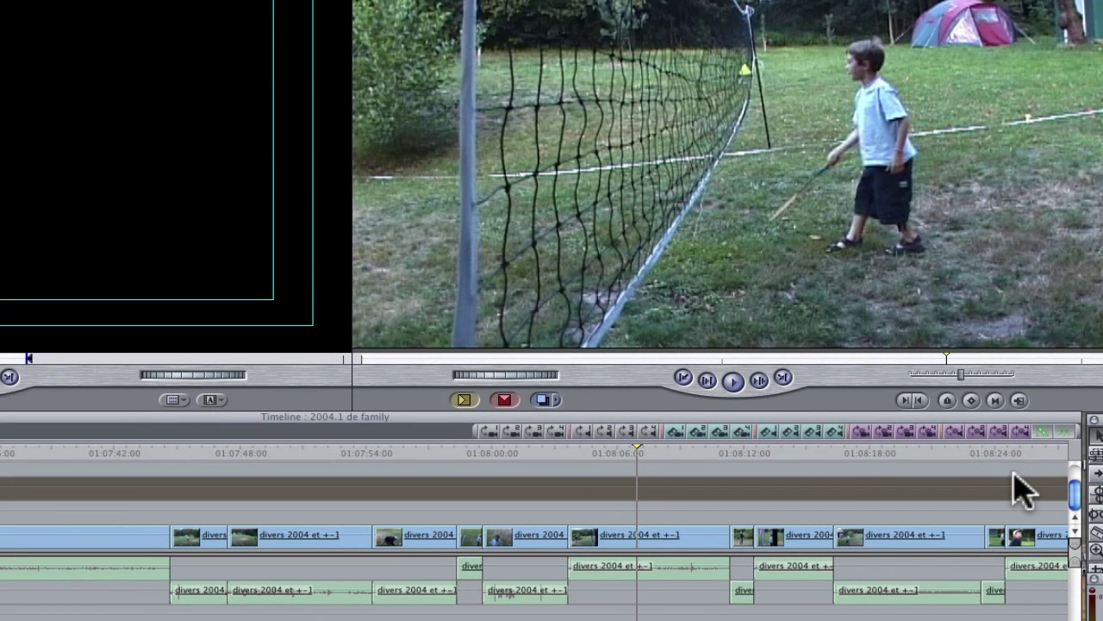
Set an In point at about 01:08:07 in the sequence and an Out point two seconds further on.
key(i)
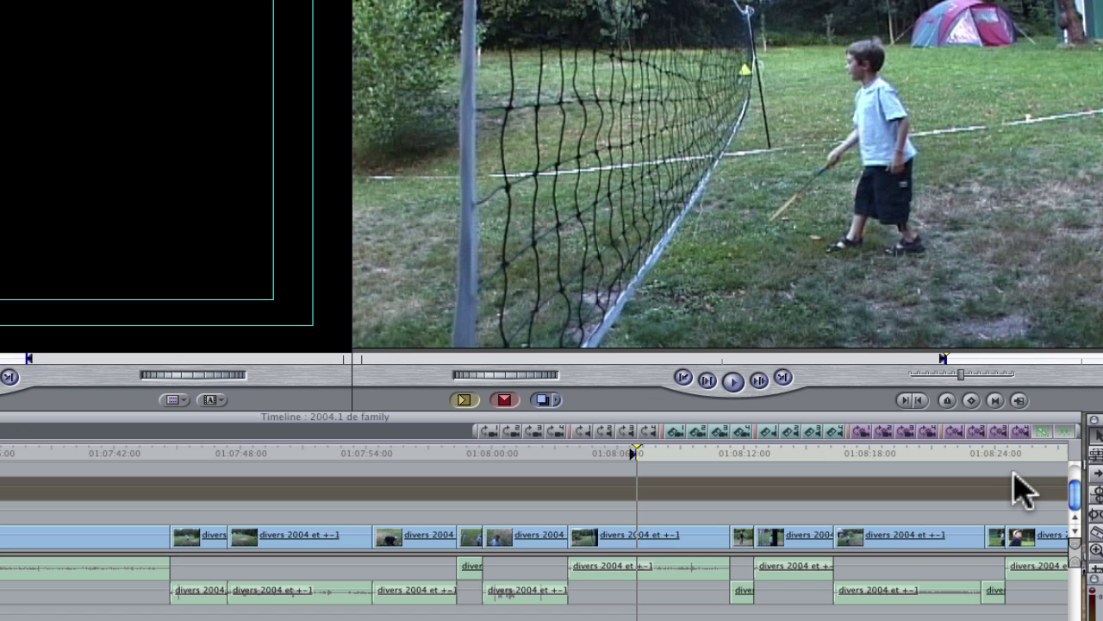
key(shift+Right)
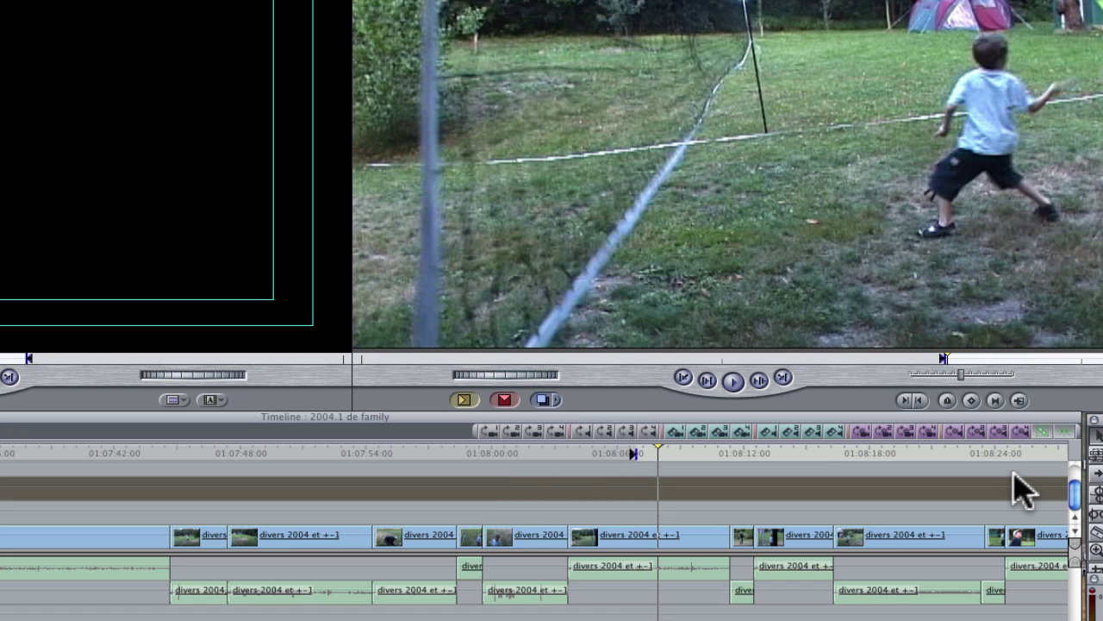
key(shift+Right)
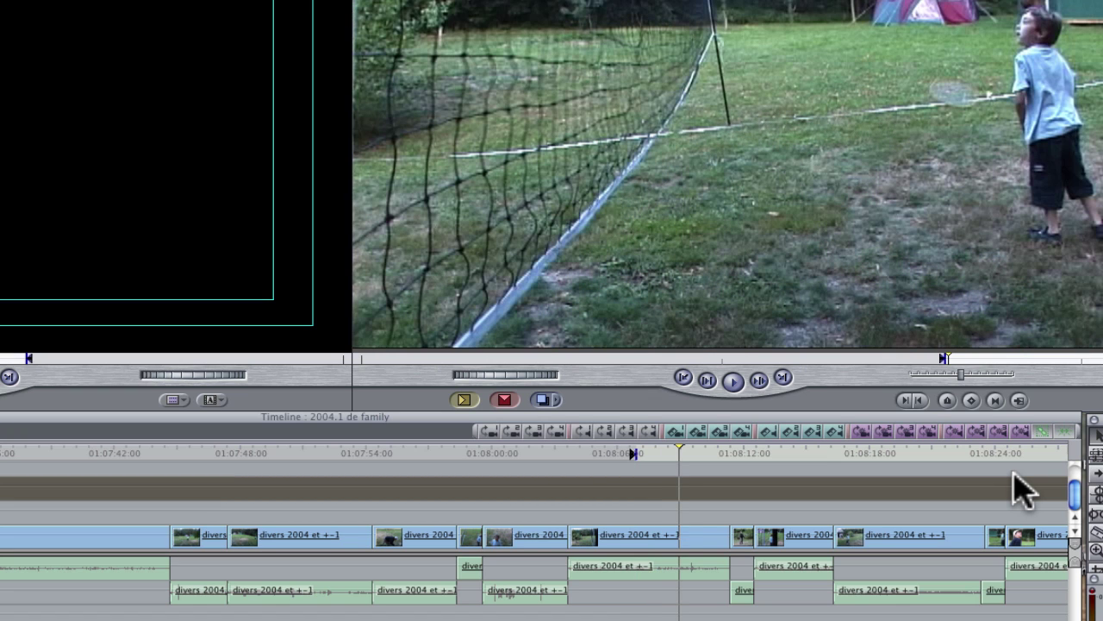
key(o)
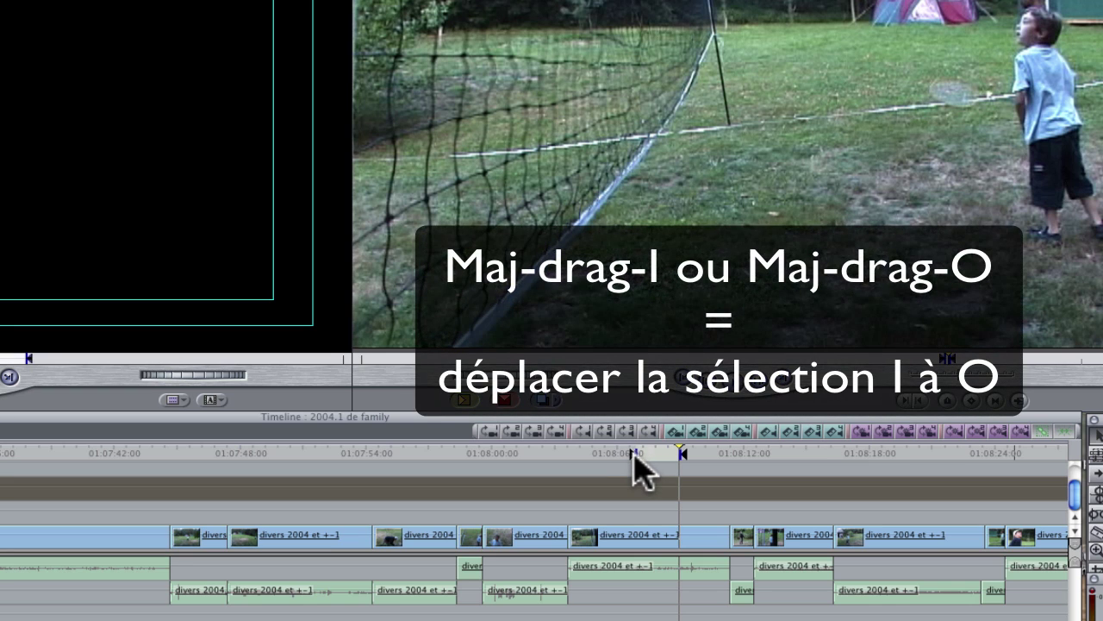
Adjust the In–Out range on the timeline ruler, pulling its start back to about 01:08:05, and clear both points.
mouse_move(634, 450)
mouse_down()
mouse_move(596, 458)
mouse_move(621, 464)
mouse_up()
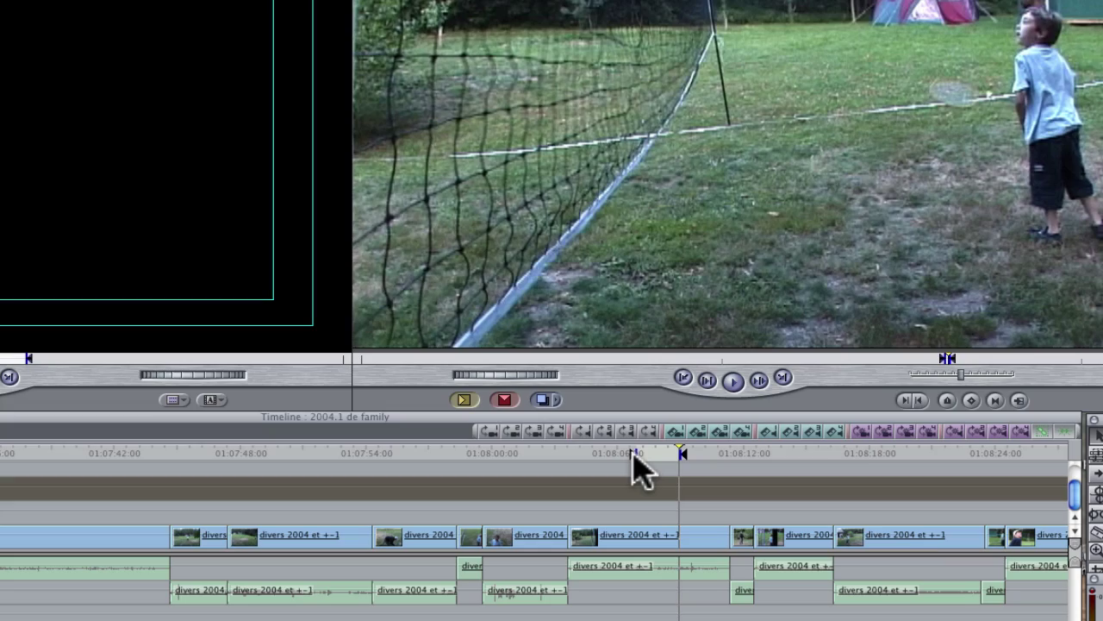
drag(634, 455, 602, 459)
drag(697, 458, 679, 458)
mouse_move(601, 464)
mouse_down()
mouse_move(561, 456)
mouse_move(313, 475)
mouse_move(535, 491)
mouse_move(635, 485)
mouse_move(621, 492)
mouse_up()
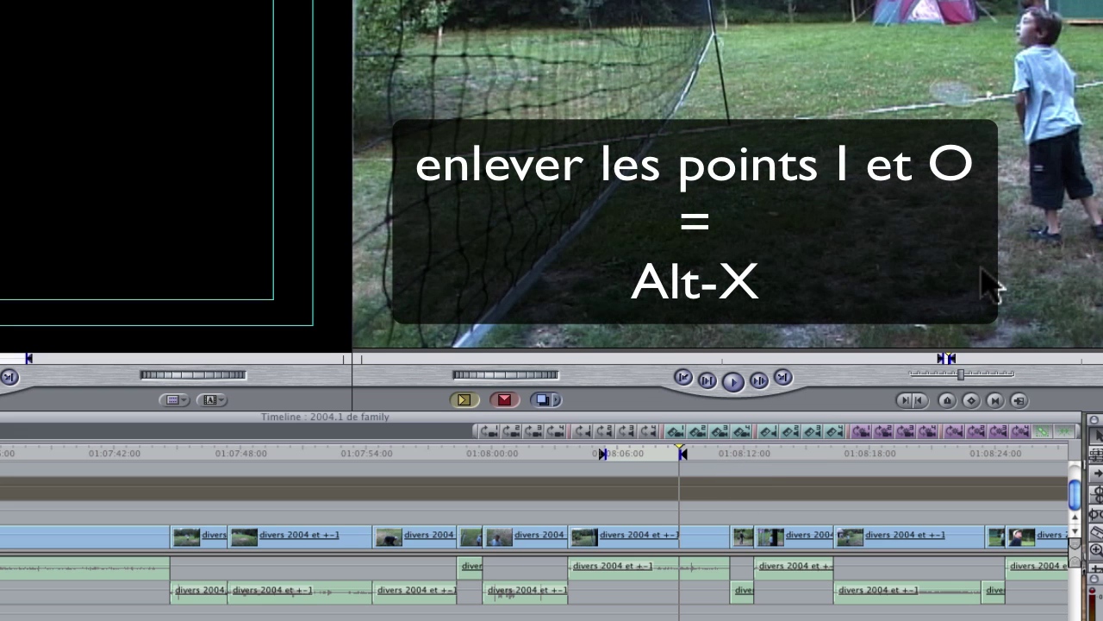
key(alt+x)
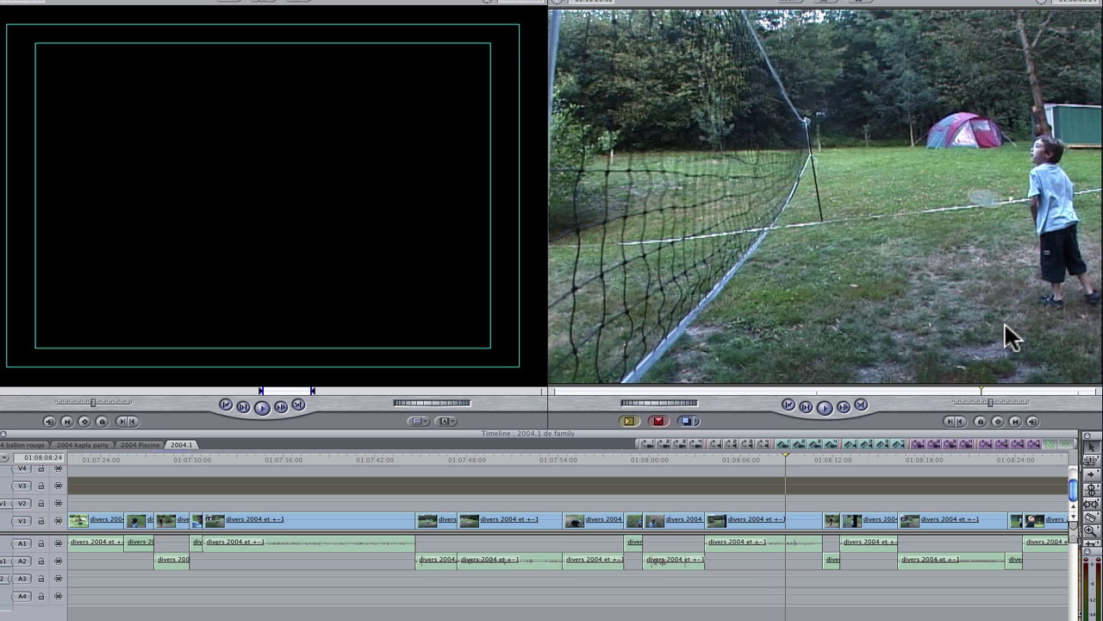
Play the sequence from about 01:07:32 and add several cuts to the long V1 clip on the fly, stopping near 01:07:42.
click(222, 458)
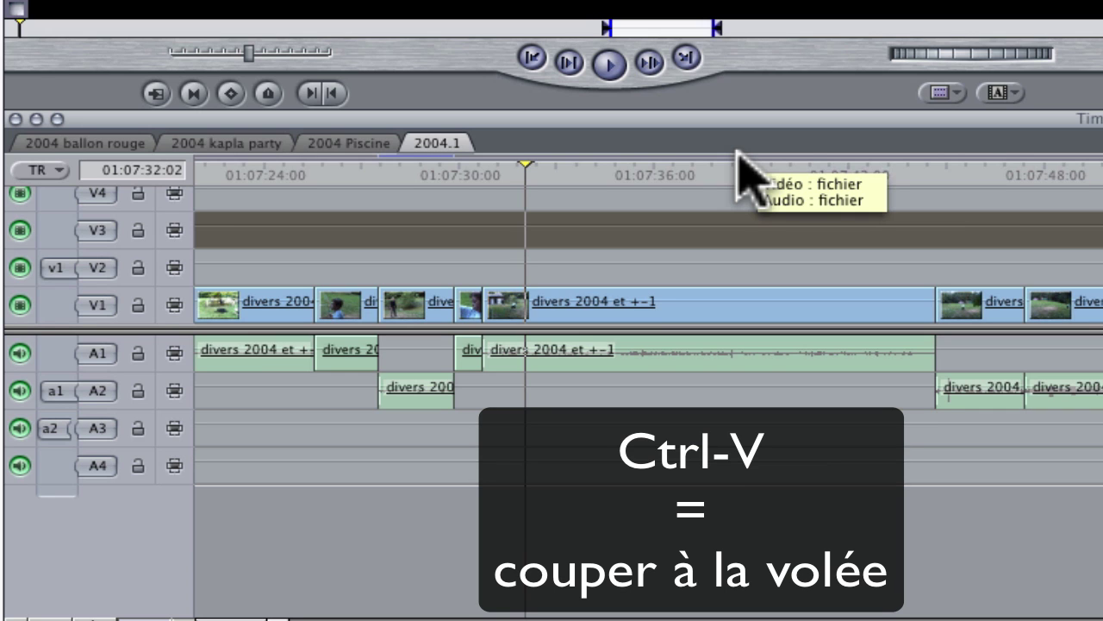
key(space)
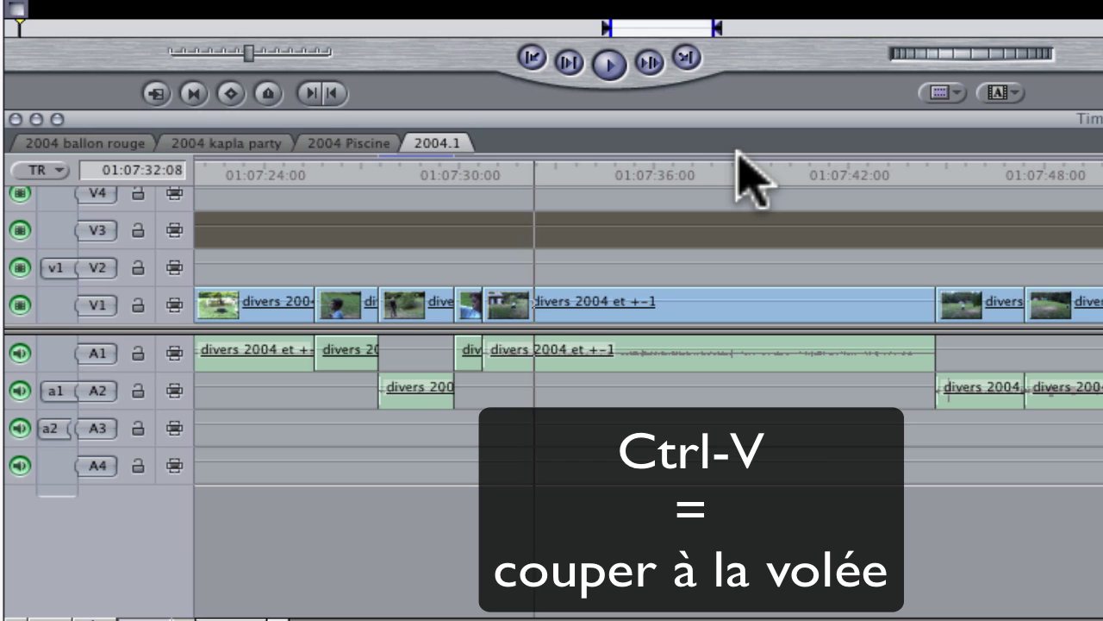
key(ctrl+v)
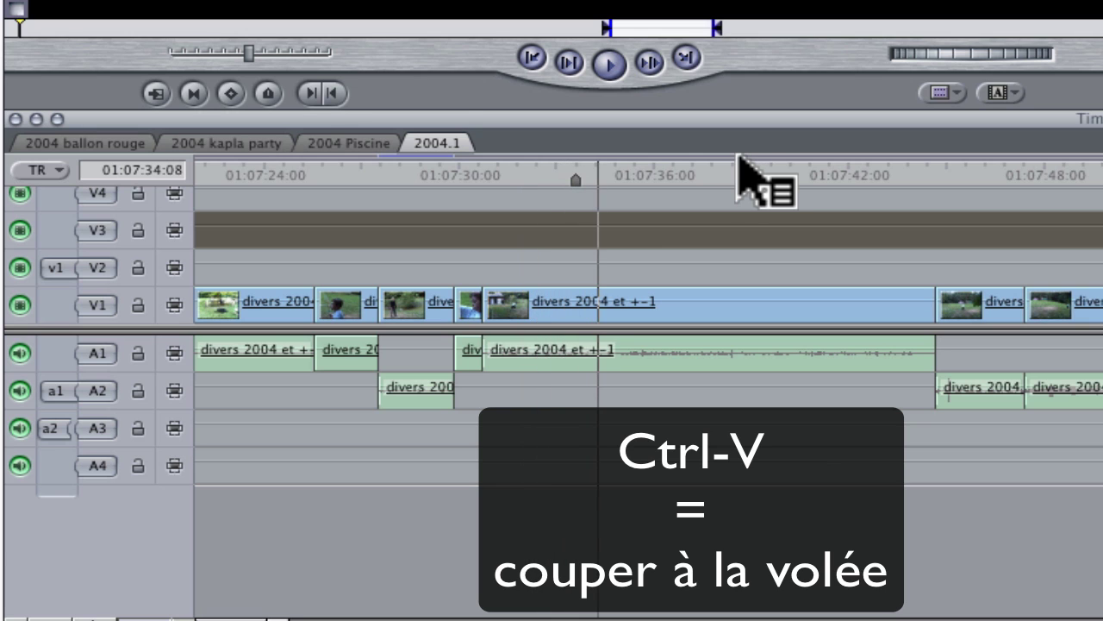
key(ctrl+v)
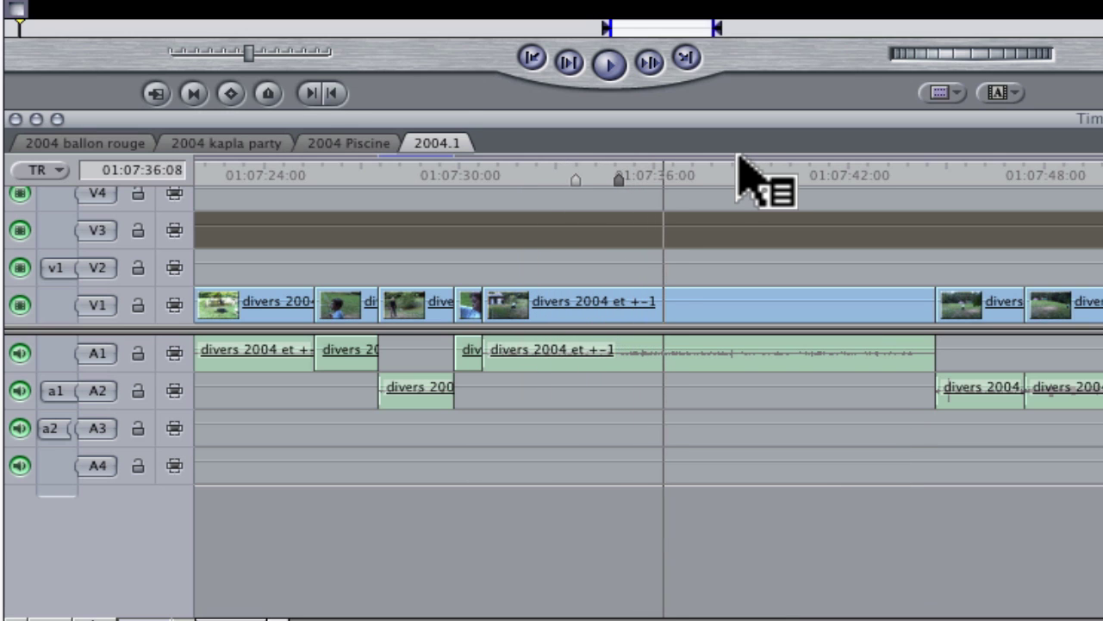
key(ctrl+v)
key(m)
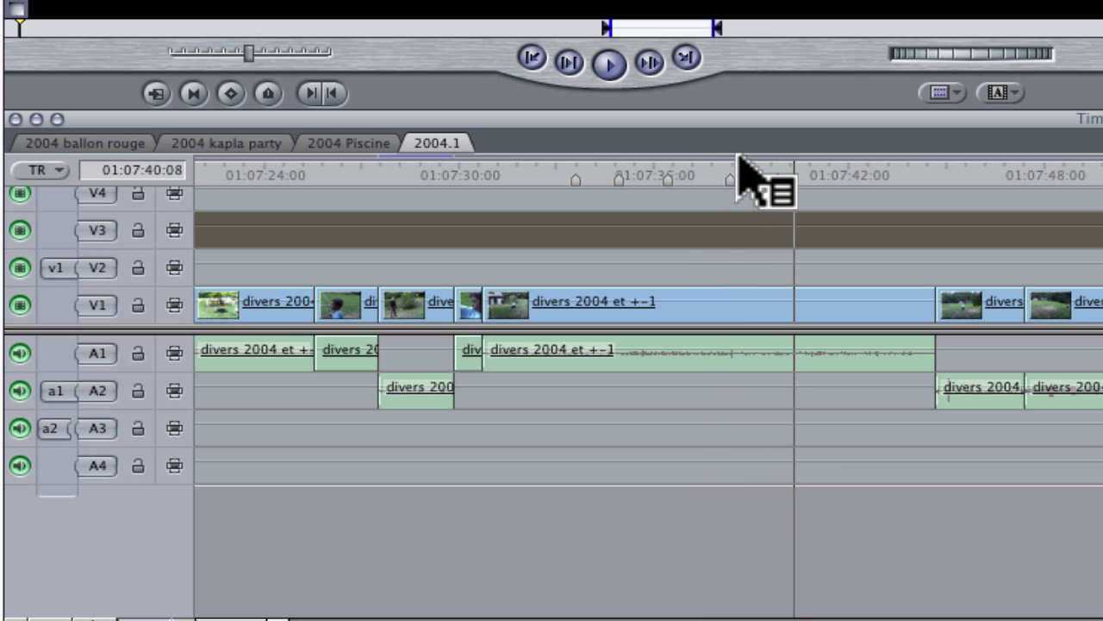
key(m)
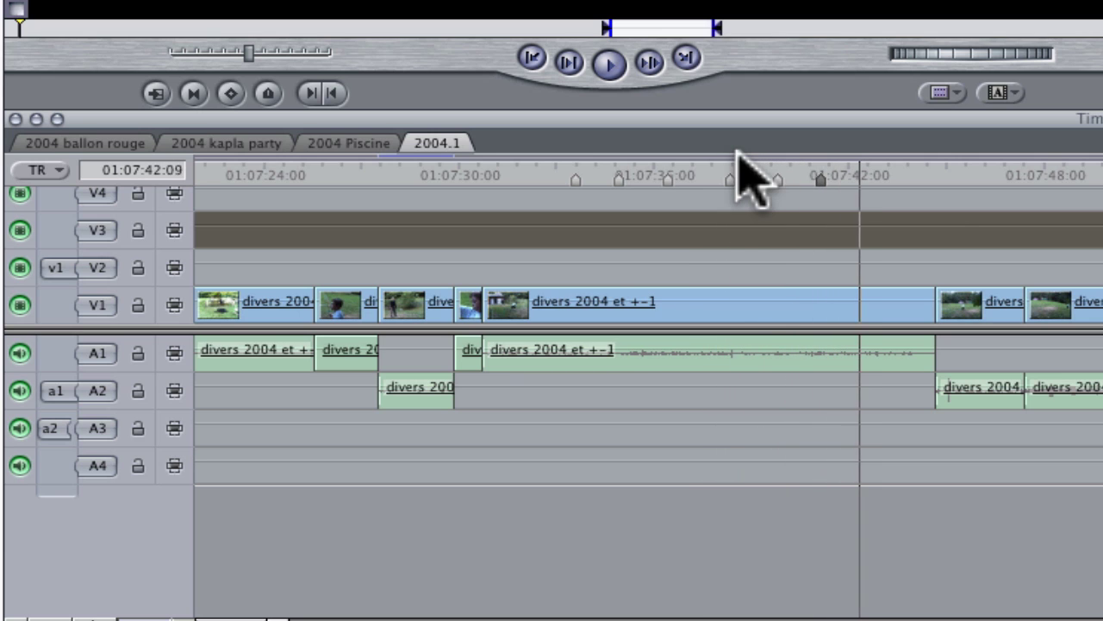
key(space)
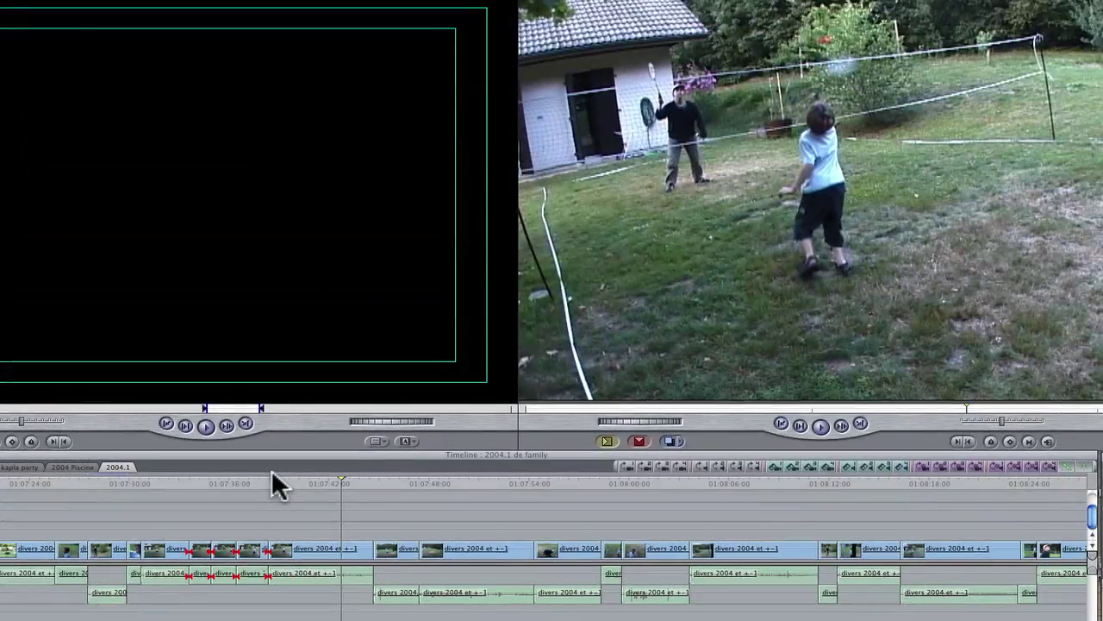
Undo the cuts added to the long V1 clip during playback.
key(super+z)
key(super+z)
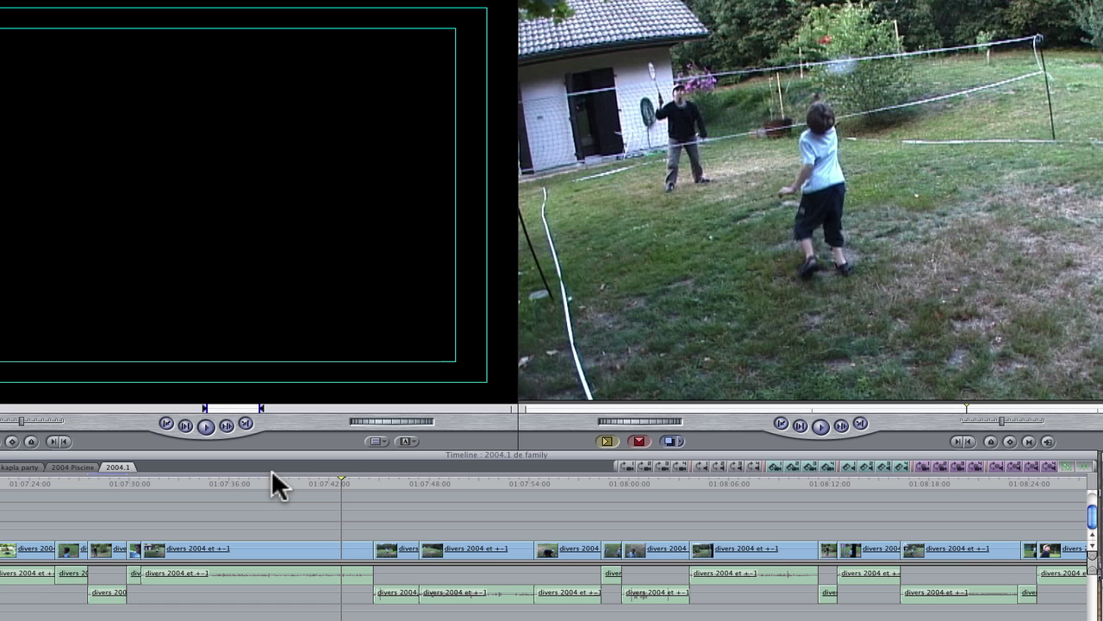
Jump to the nearest edit point from the current playhead position, and again from about 01:08:08.
key(v)
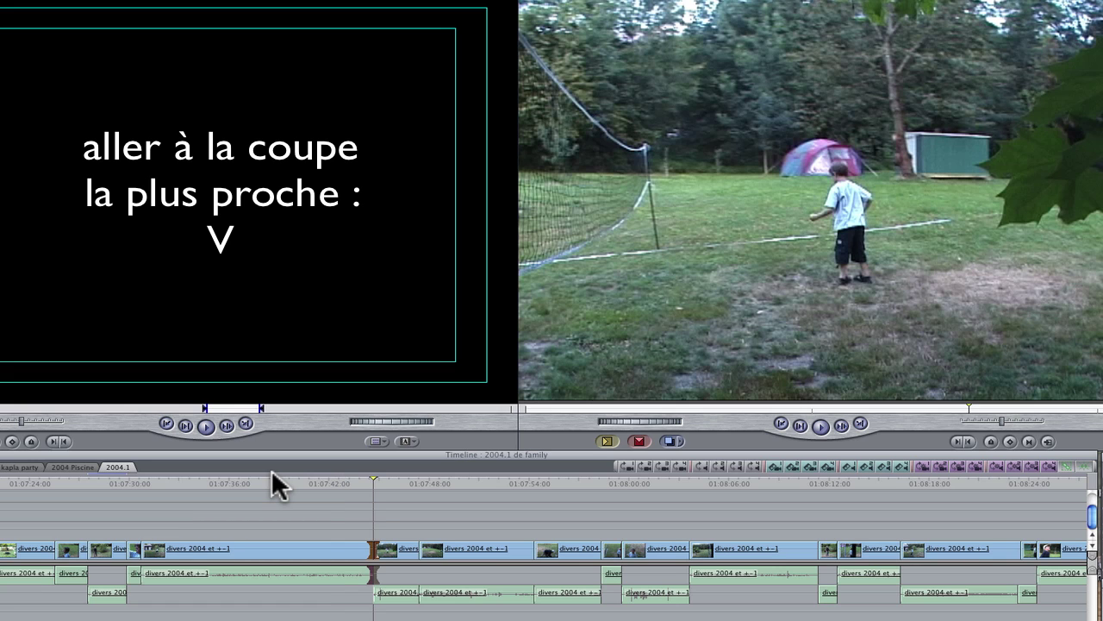
click(756, 478)
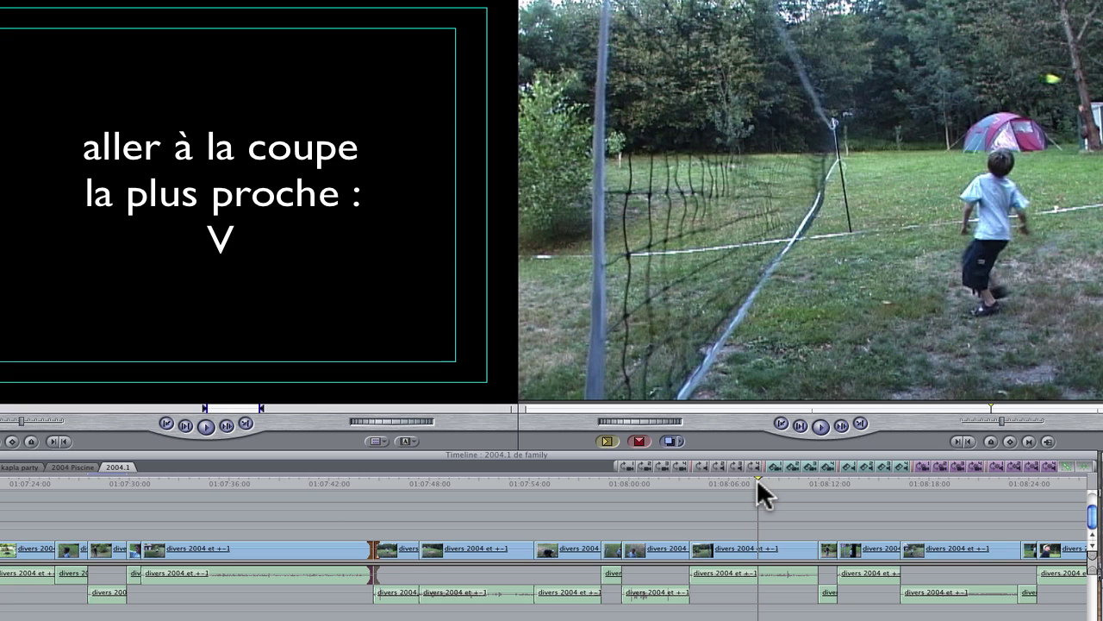
key(v)
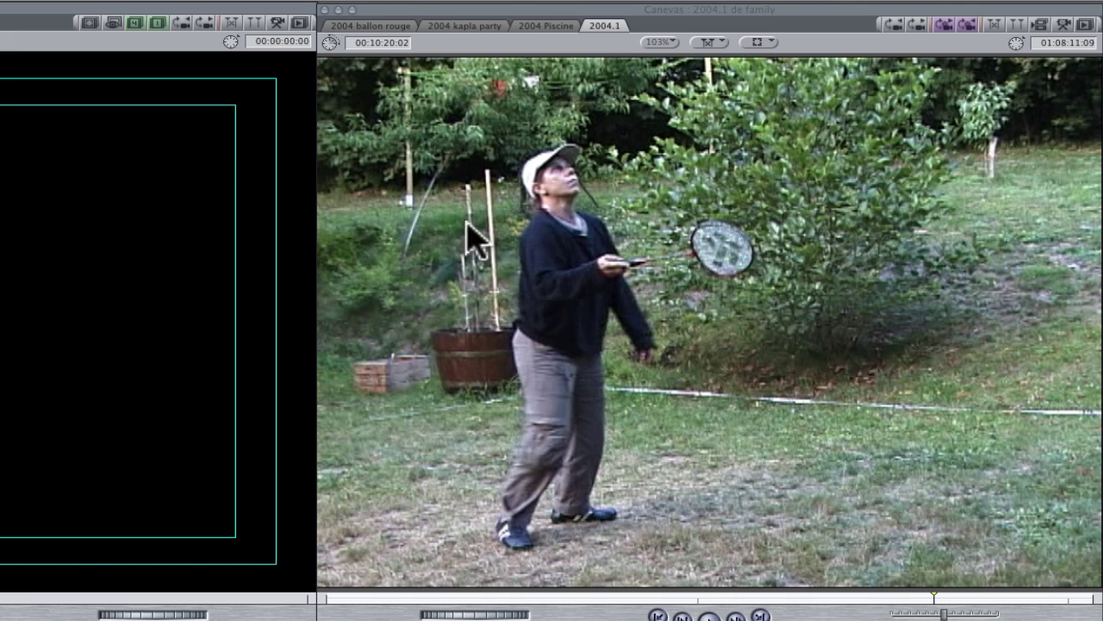
Magnify the canvas picture to 400% and fit it back to the window size.
click(472, 238)
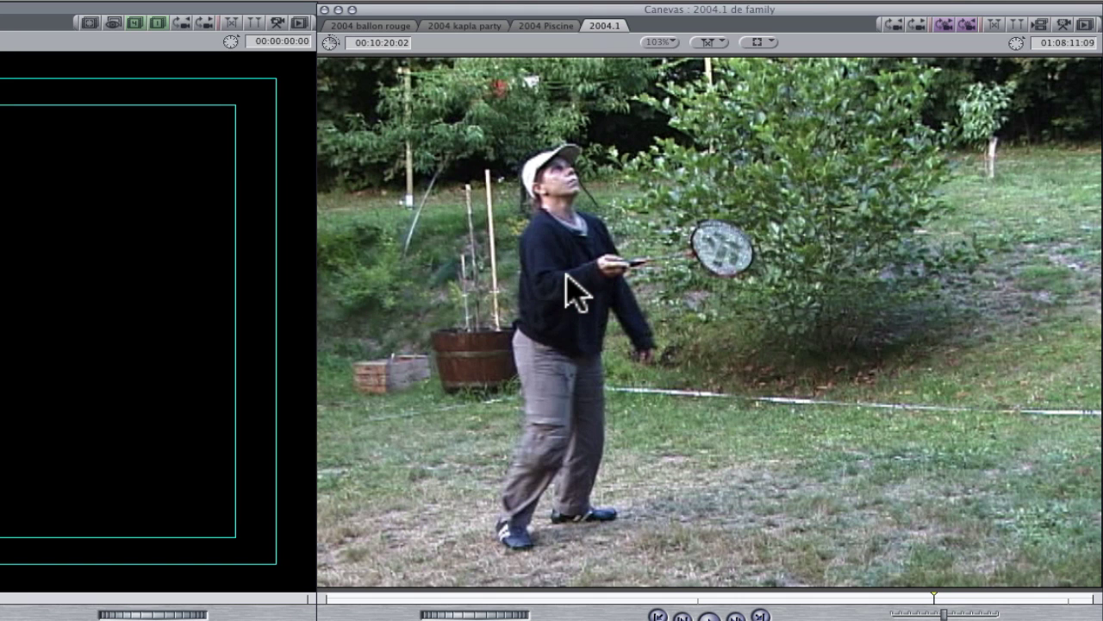
key(super+equal)
key(super+equal)
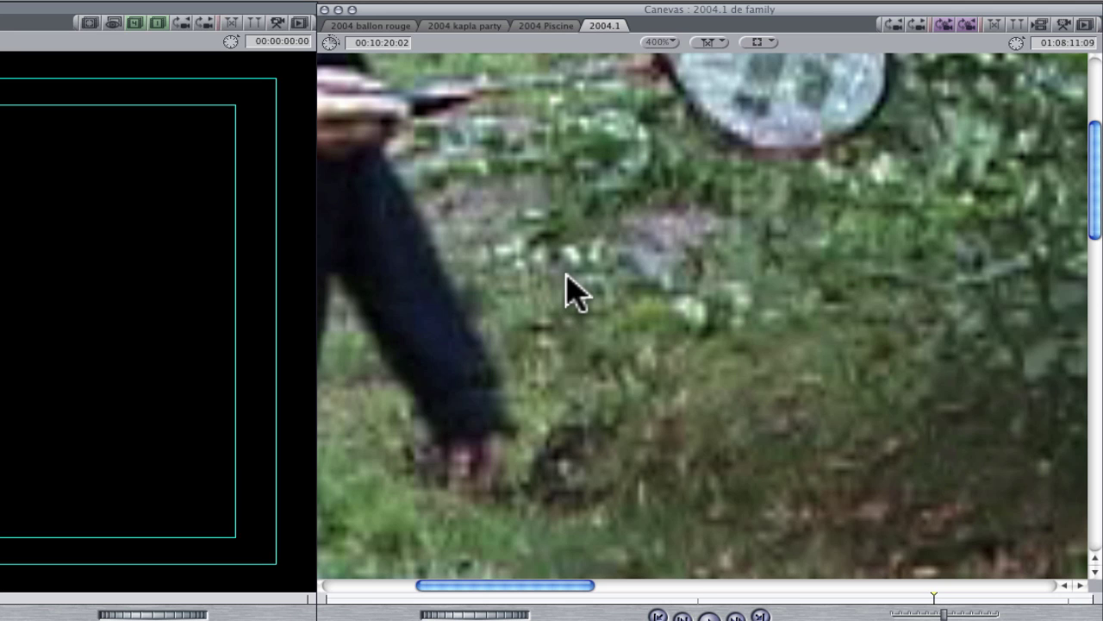
key(shift+z)
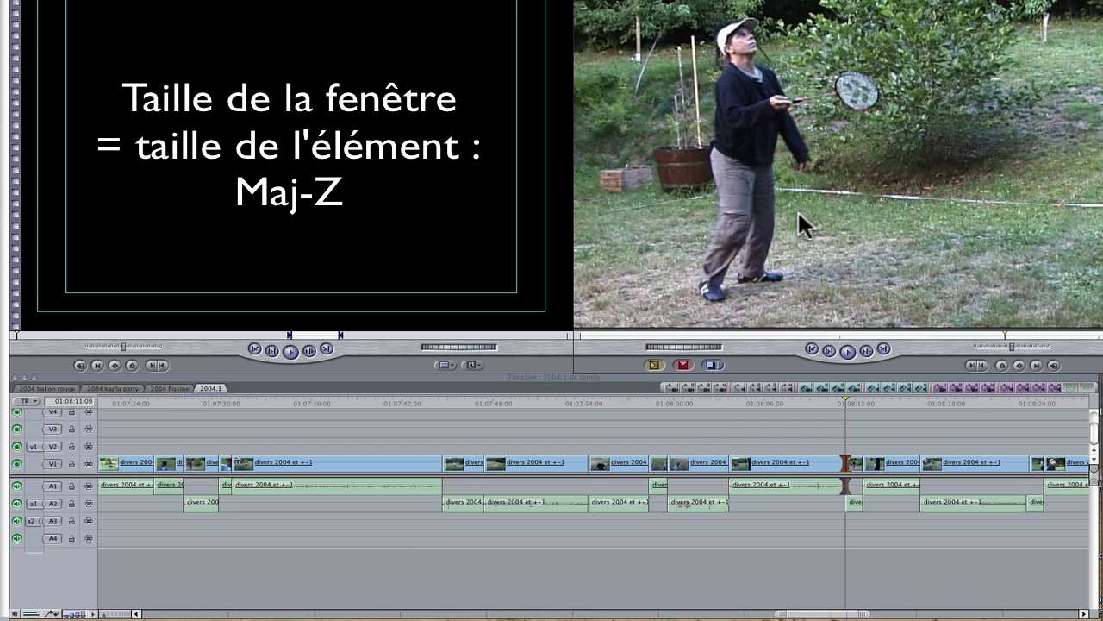
Fit the entire sequence in the timeline and enlarge the timeline scale by several levels.
click(687, 421)
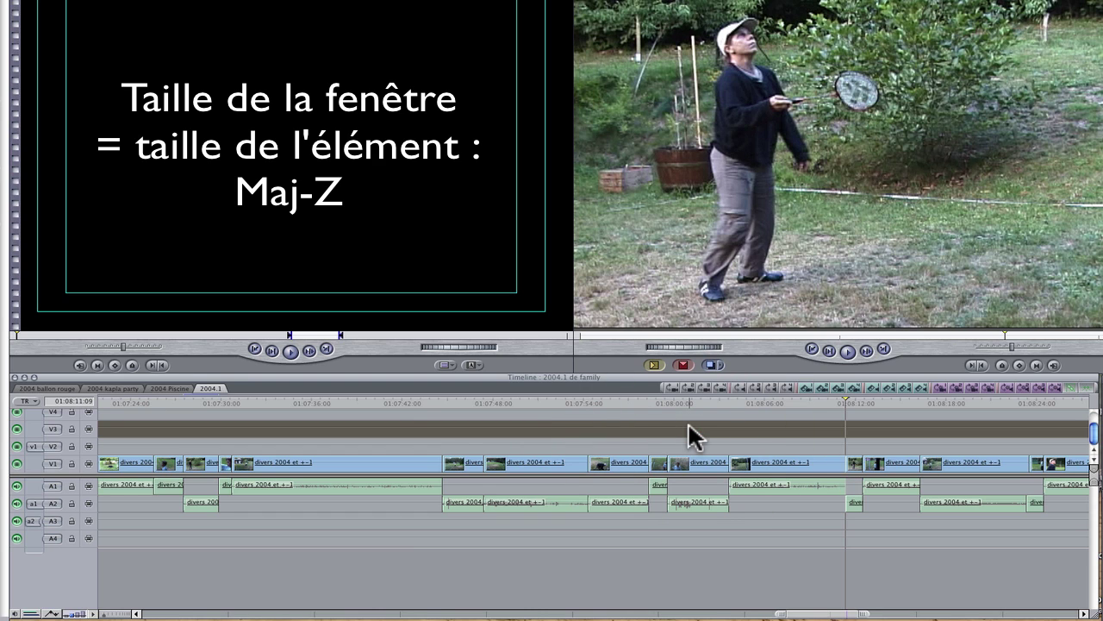
key(shift+z)
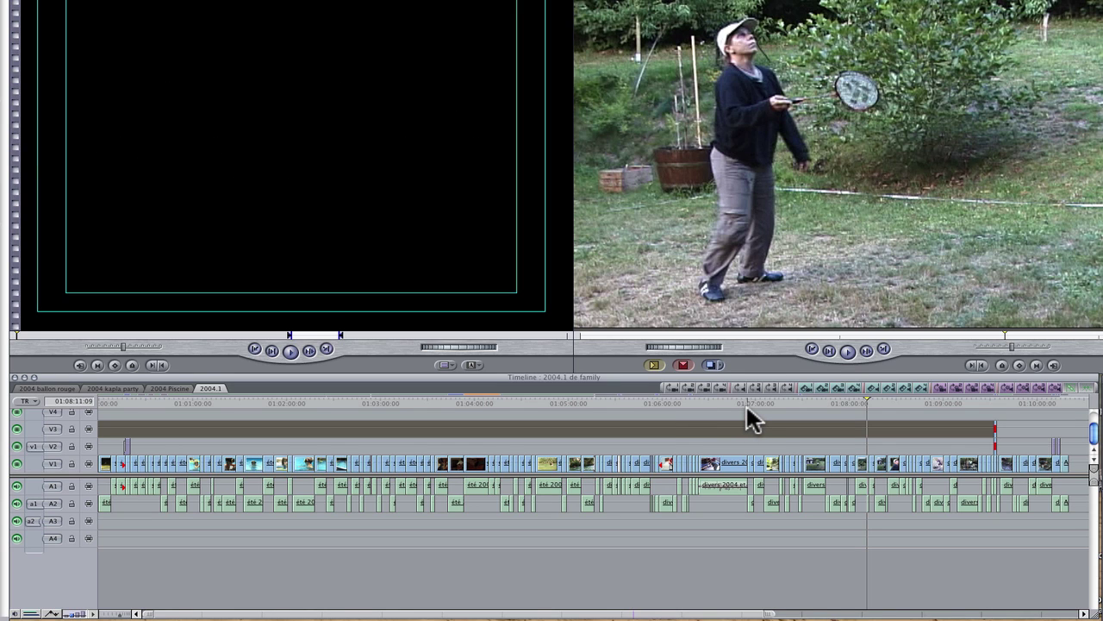
key(super+equal)
key(super+equal)
key(super+equal)
key(super+equal)
key(super+equal)
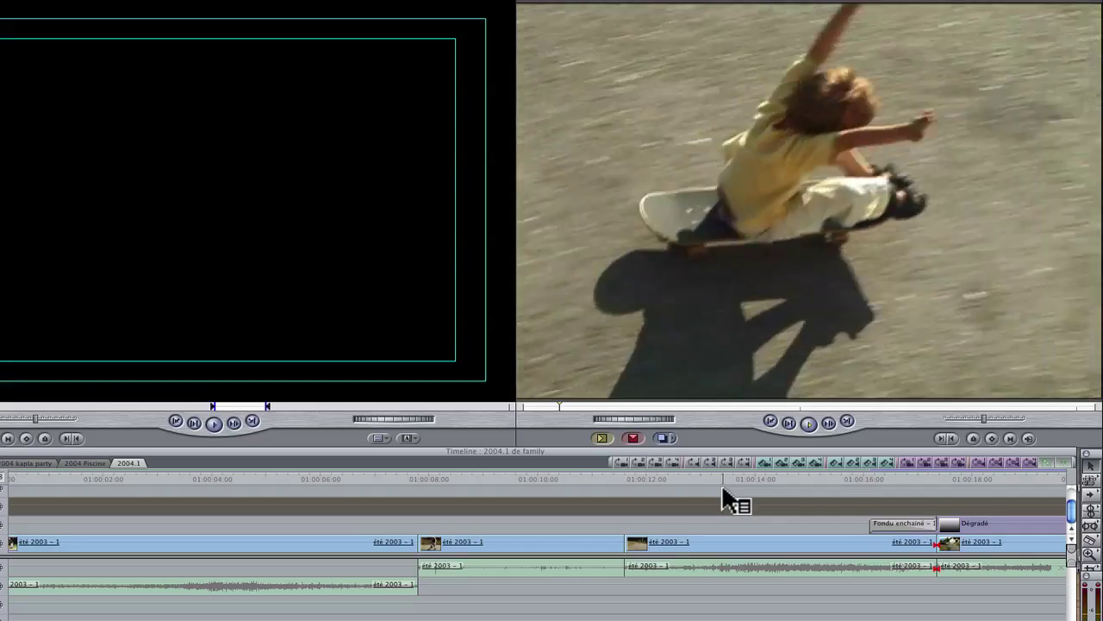
Raise the audio level of the clip starting near 01:00:40 to 12 dB during playback, and open its audio in the viewer.
click(710, 493)
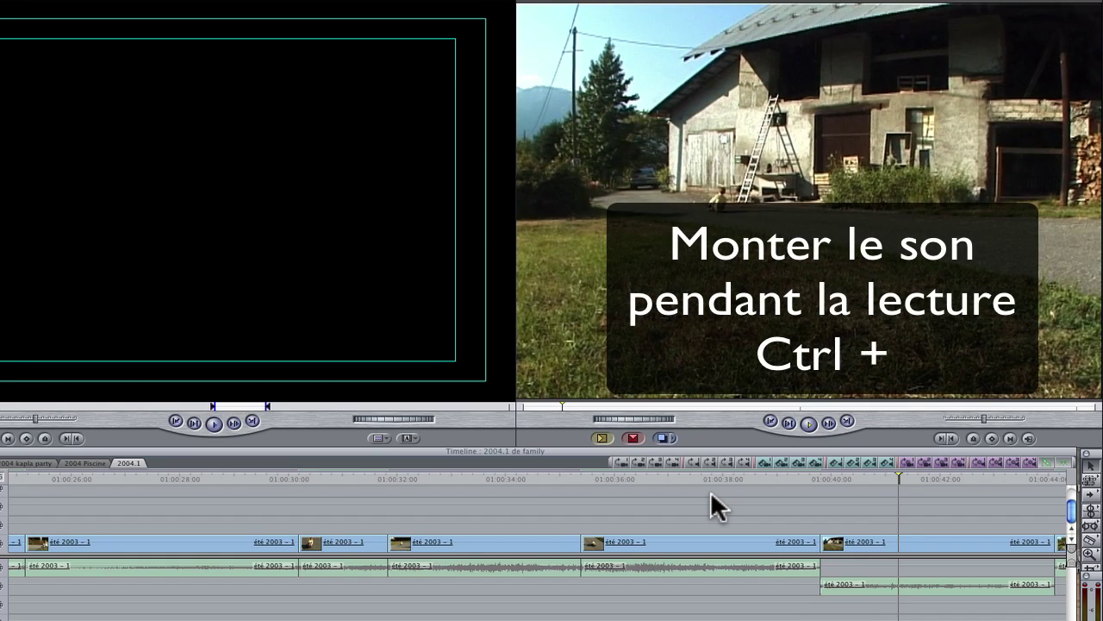
key(ctrl+plus)
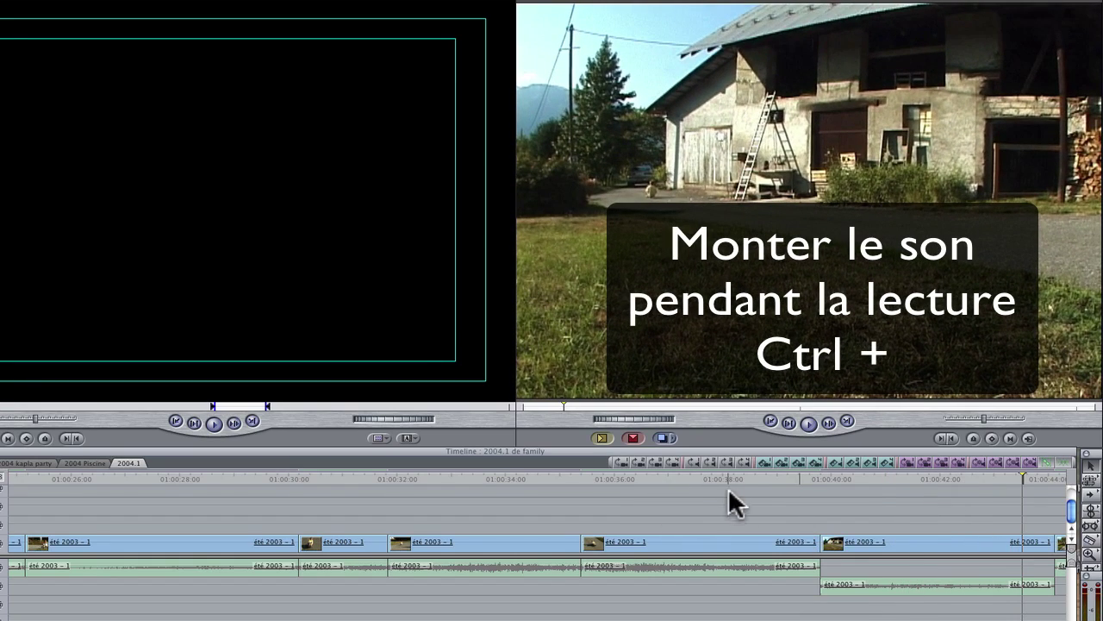
click(857, 475)
double_click(867, 586)
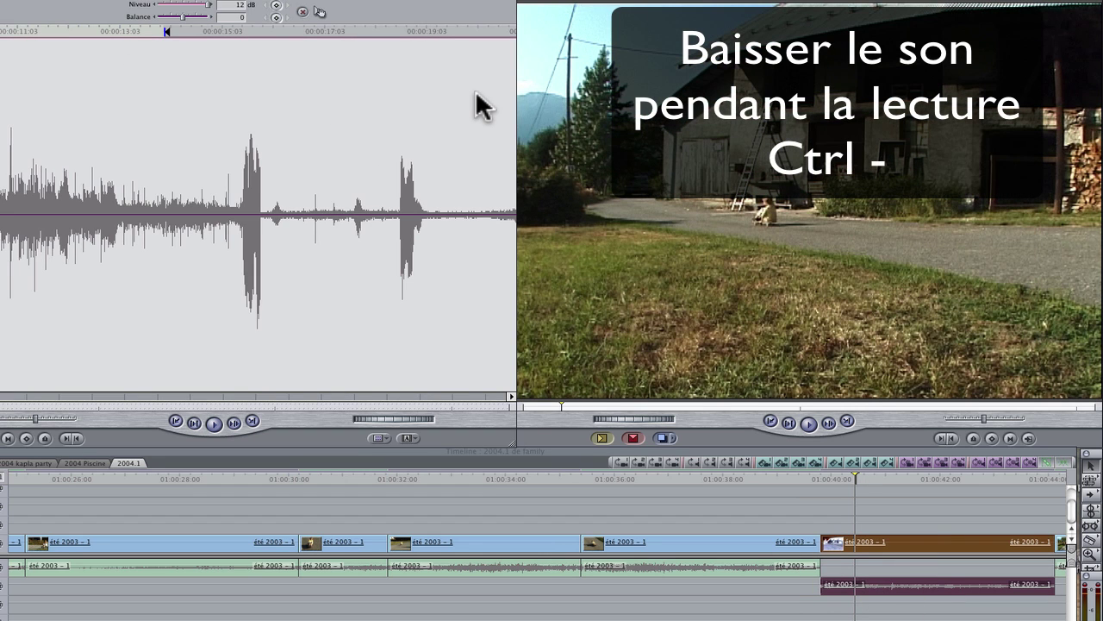
Lower the audio level of the clip starting near 01:00:40 repeatedly in 1 dB steps during playback.
key(space)
key(ctrl+minus)
key(ctrl+minus)
key(ctrl+minus)
key(ctrl+minus)
key(ctrl+minus)
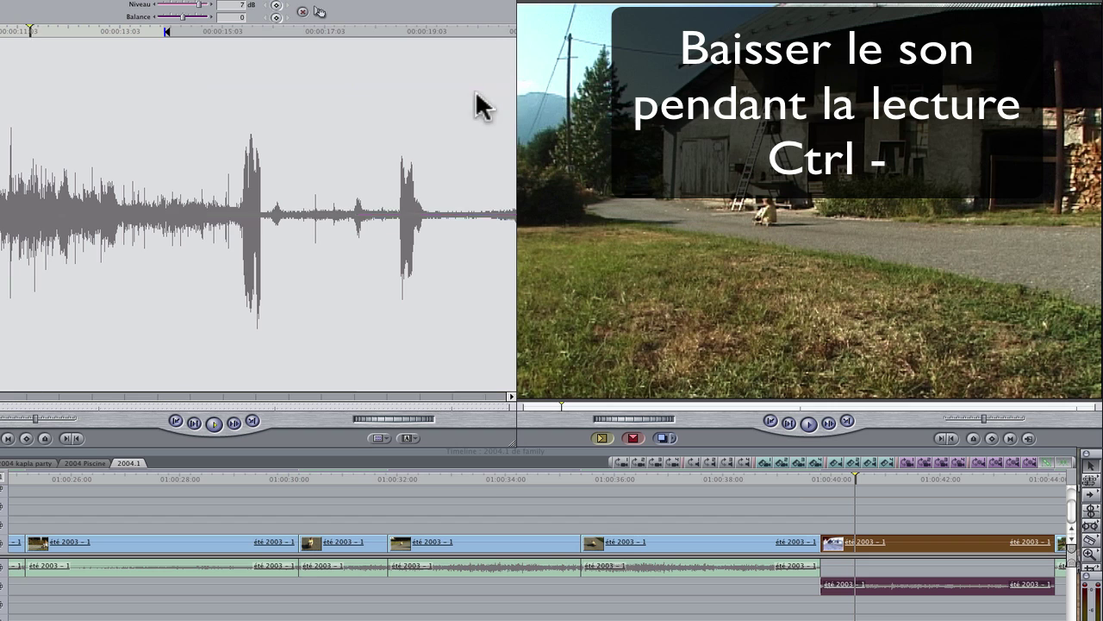
key(ctrl+minus)
key(ctrl+minus)
key(ctrl+minus)
key(ctrl+minus)
key(ctrl+minus)
key(ctrl+minus)
key(ctrl+minus)
key(ctrl+minus)
key(ctrl+minus)
key(ctrl+minus)
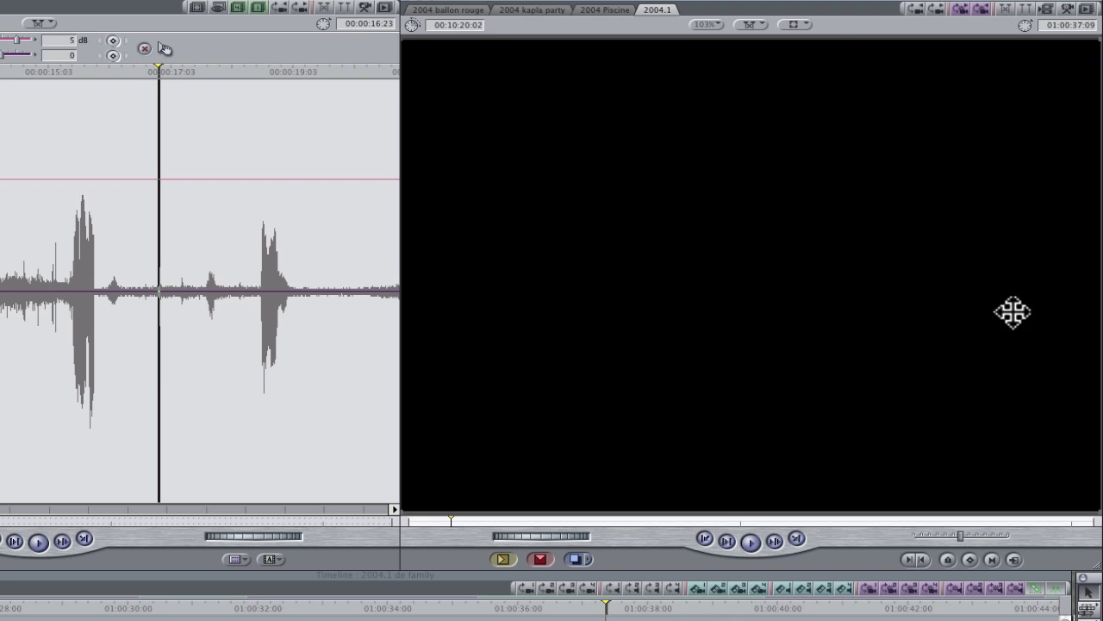
Switch the canvas display to Image only, and add the wireframe with Image+fil de fer.
click(801, 23)
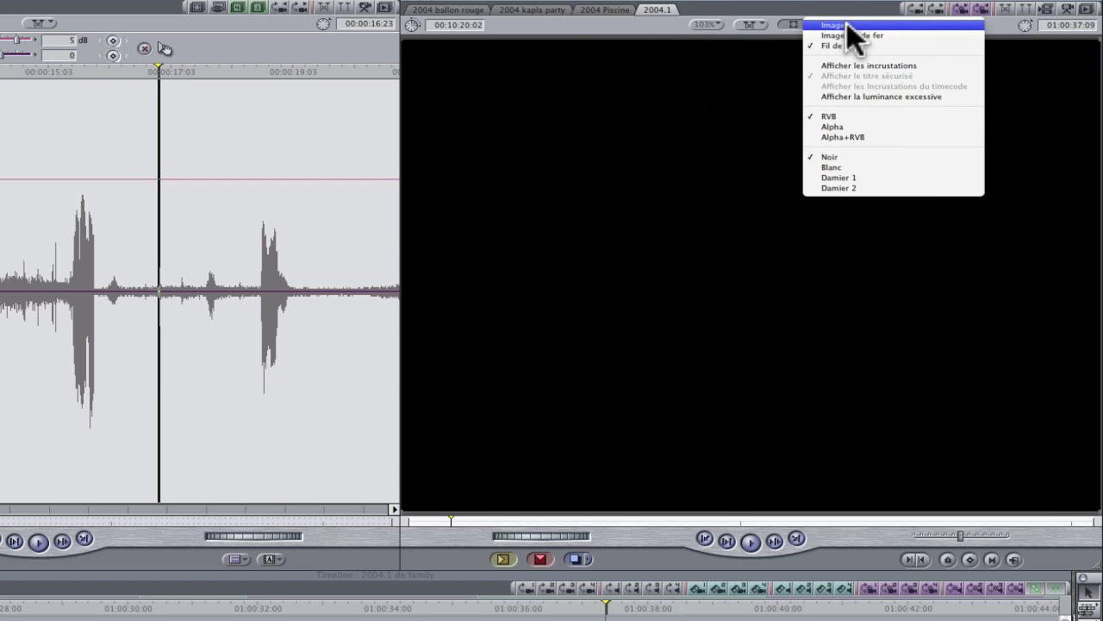
click(846, 25)
click(801, 24)
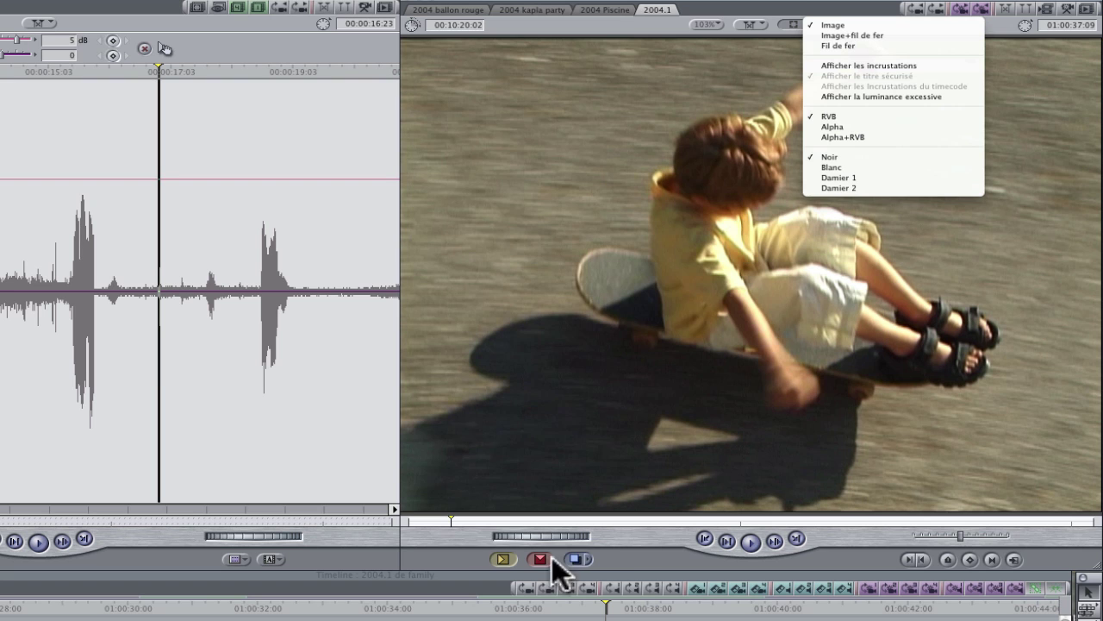
click(830, 33)
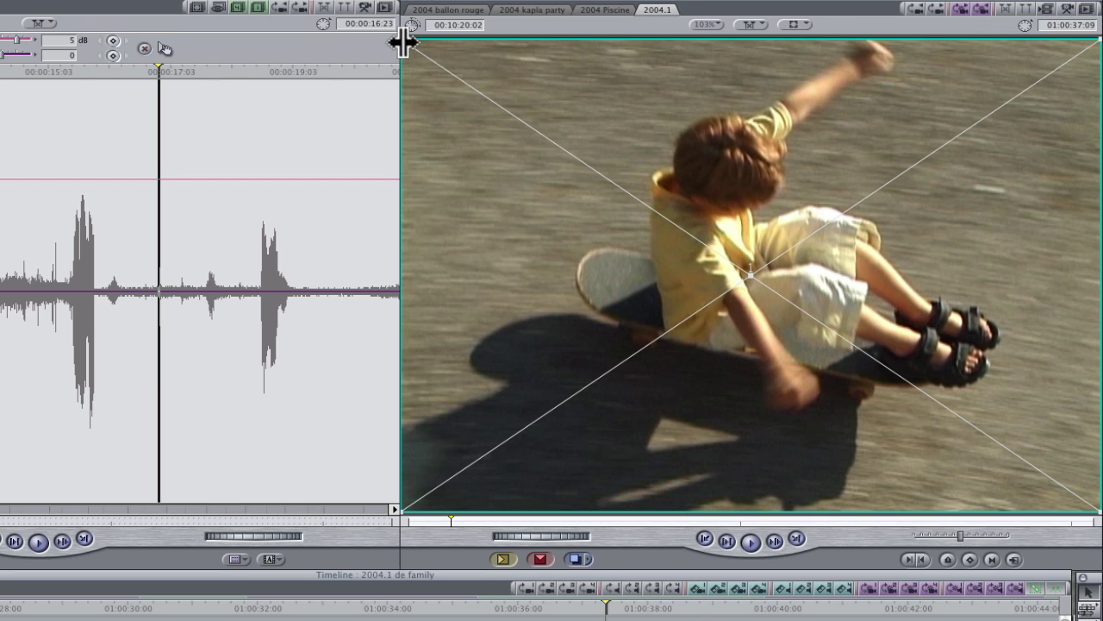
Widen the viewer slightly against the canvas and set the canvas magnification to 50%.
drag(402, 39, 430, 43)
click(732, 26)
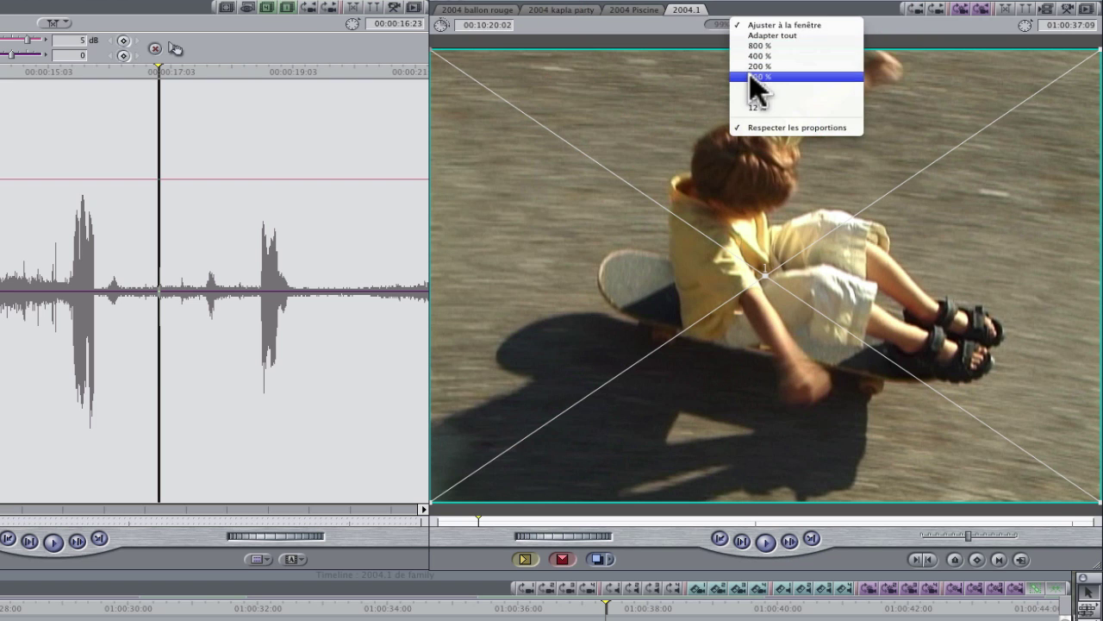
click(757, 87)
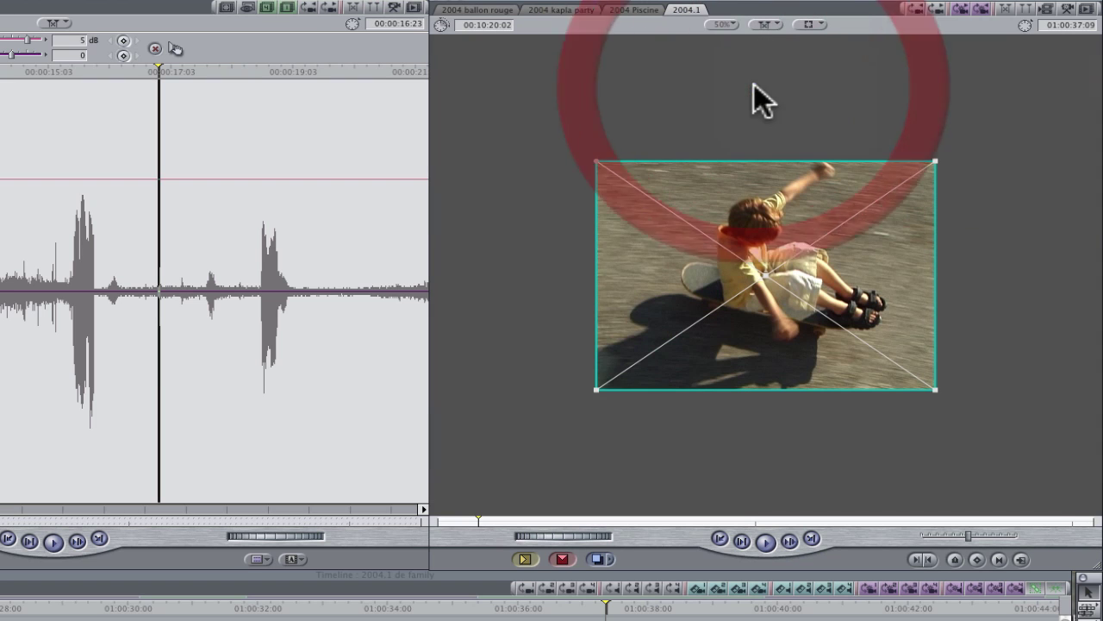
Open the skateboard clip in the viewer, shift its wireframe to about -157.5, -67 and rotate it about 46° in the canvas.
double_click(604, 161)
click(673, 164)
drag(670, 160, 589, 148)
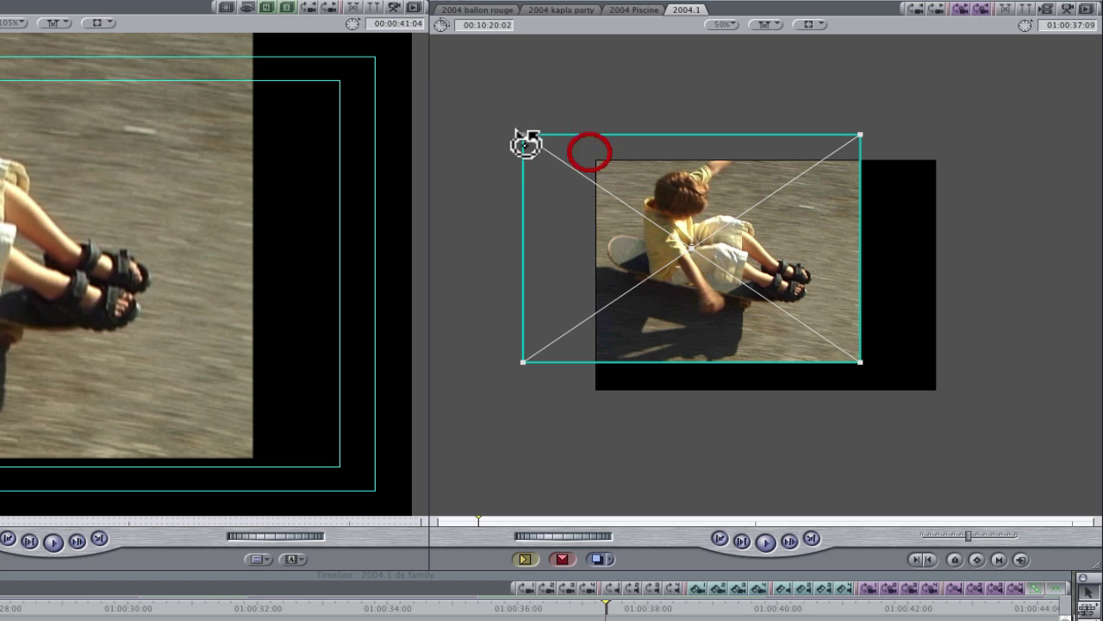
drag(524, 140, 668, 125)
mouse_move(485, 222)
mouse_down()
mouse_move(591, 233)
mouse_move(483, 216)
mouse_up()
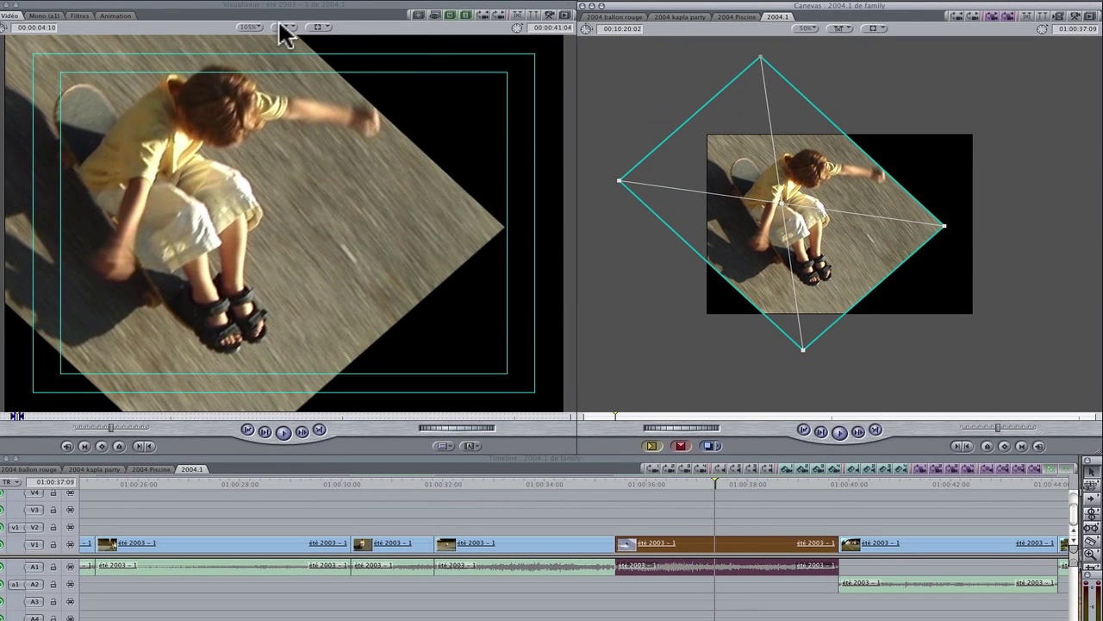
Reset the skateboard clip's Animation de base parameters to their defaults.
click(115, 15)
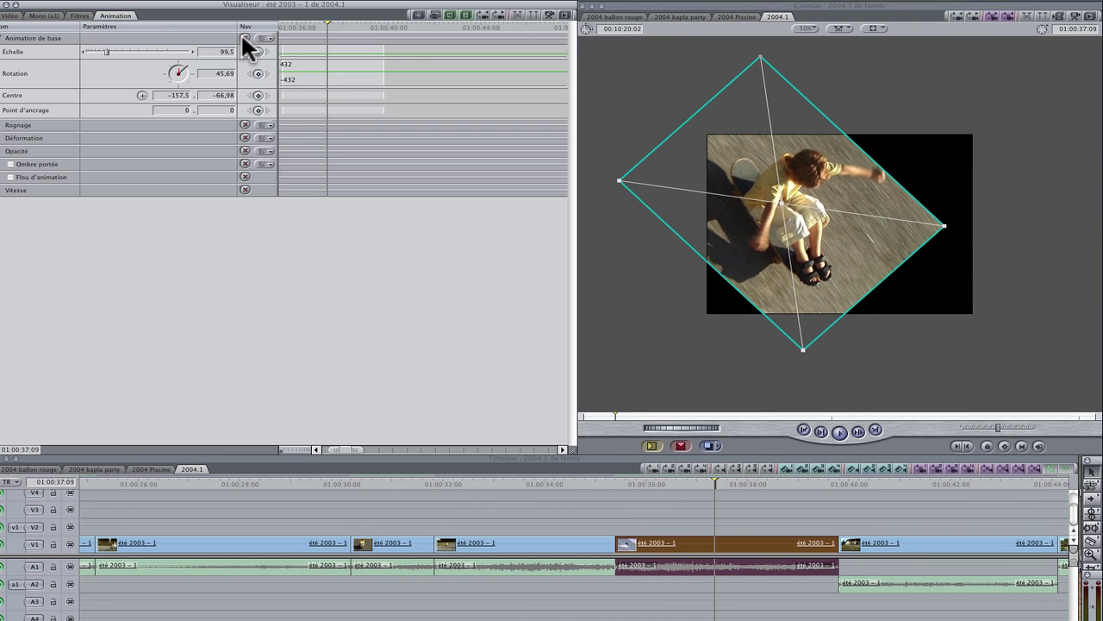
click(244, 37)
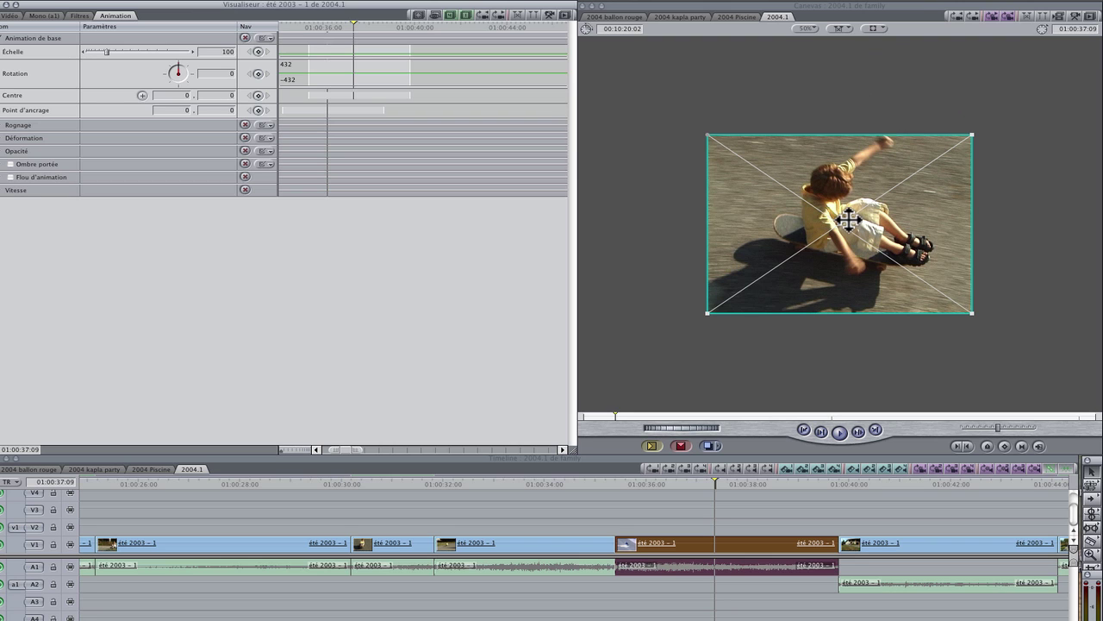
Set the canvas display to Fil de fer and cycle on to the plain image.
click(873, 28)
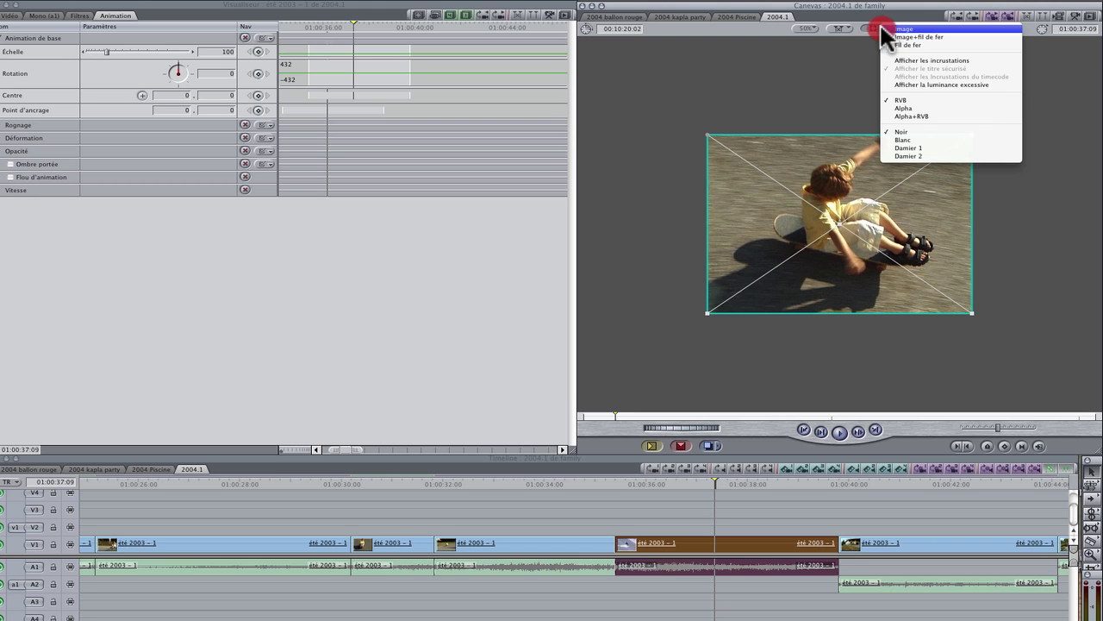
click(904, 44)
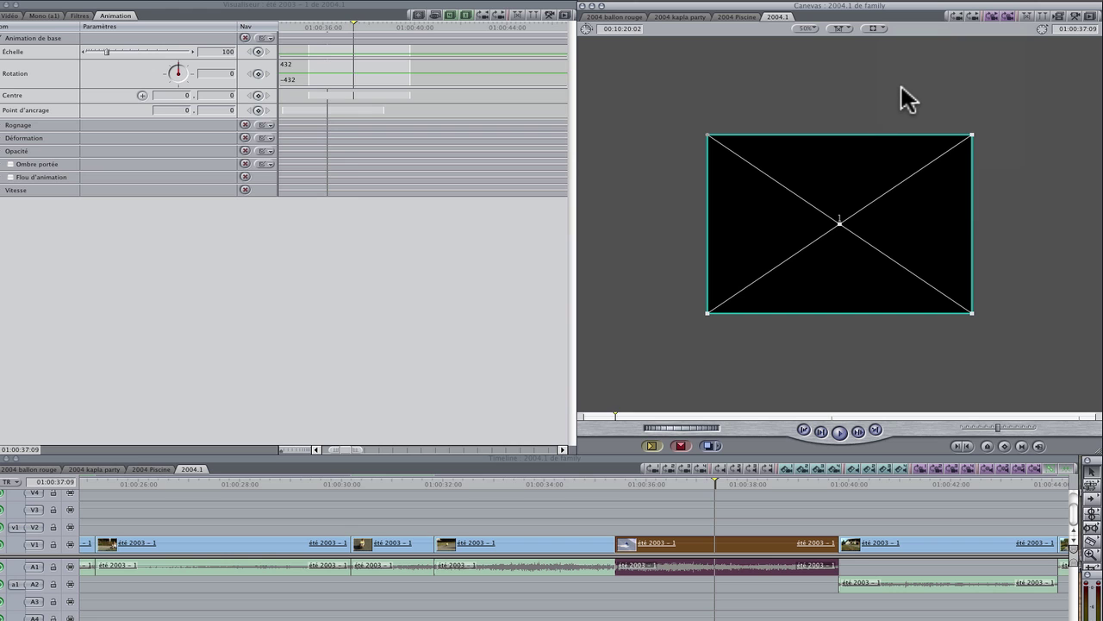
key(w)
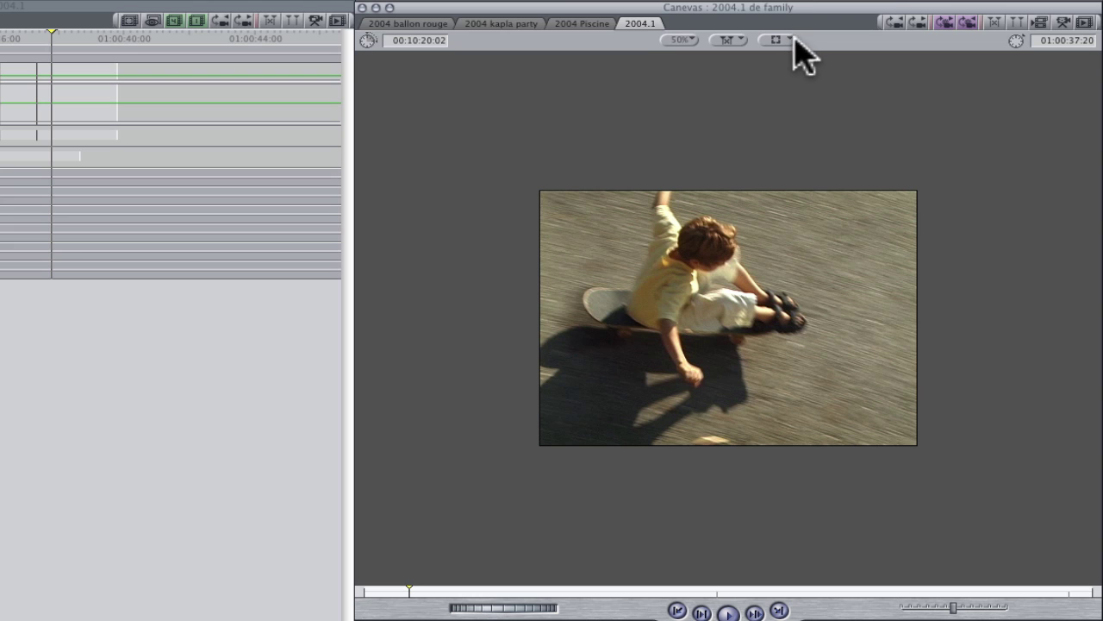
Cycle the canvas through its image and wireframe display modes, ending on Image+fil de fer.
click(794, 41)
click(715, 100)
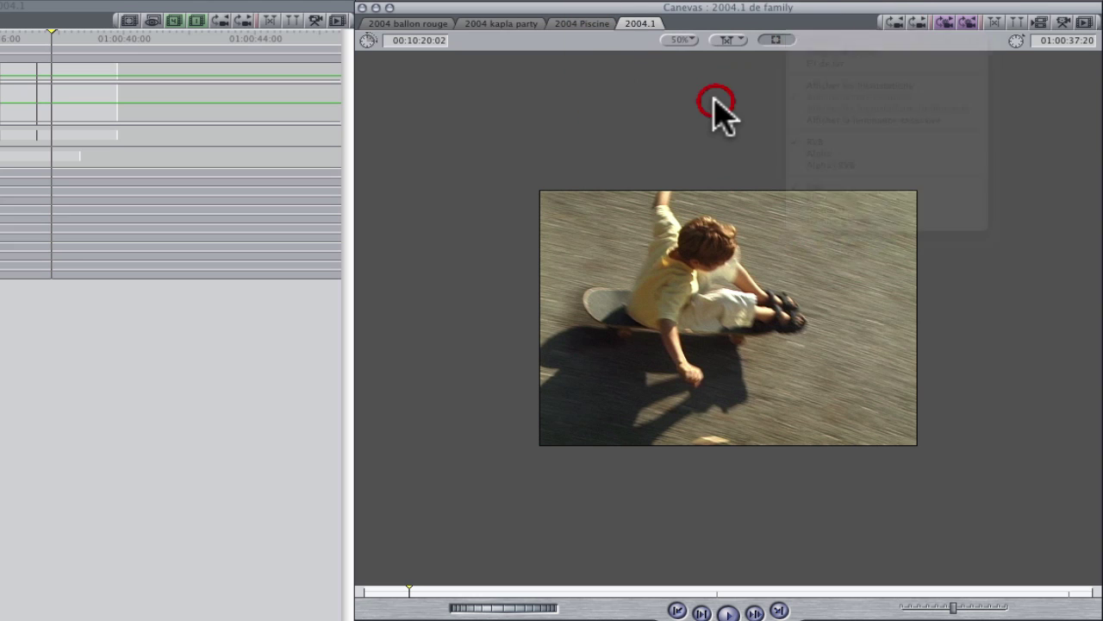
key(w)
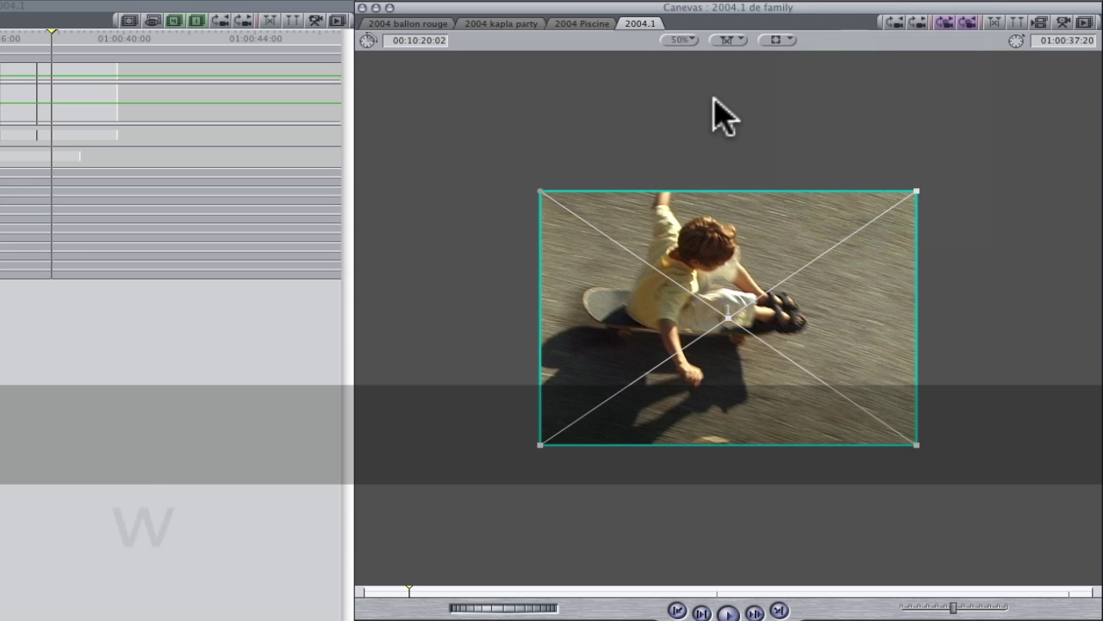
key(w)
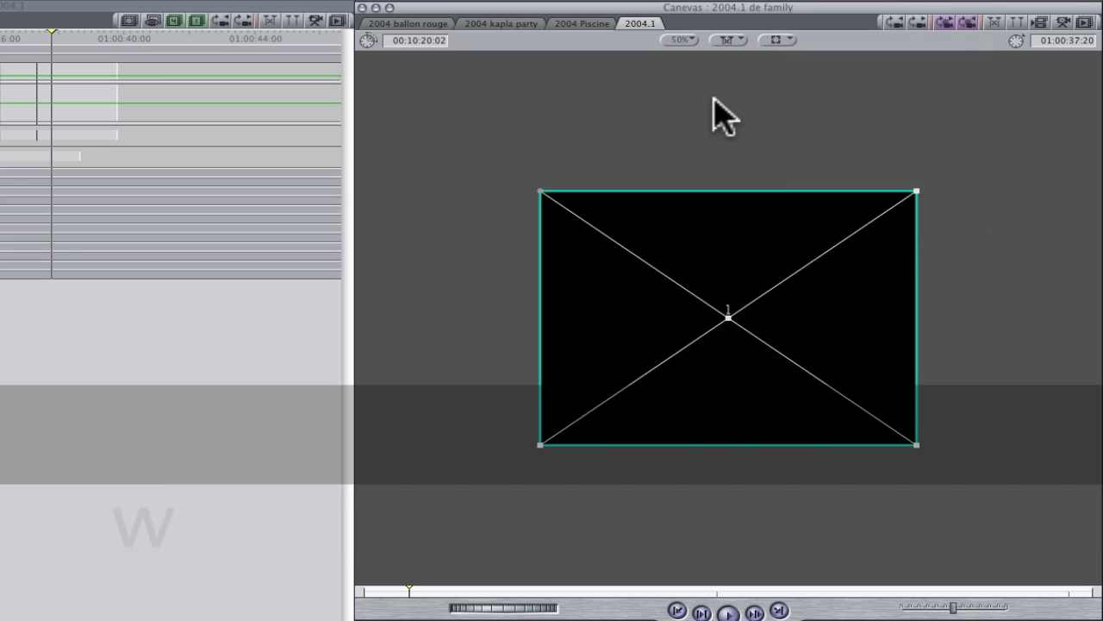
key(w)
key(w)
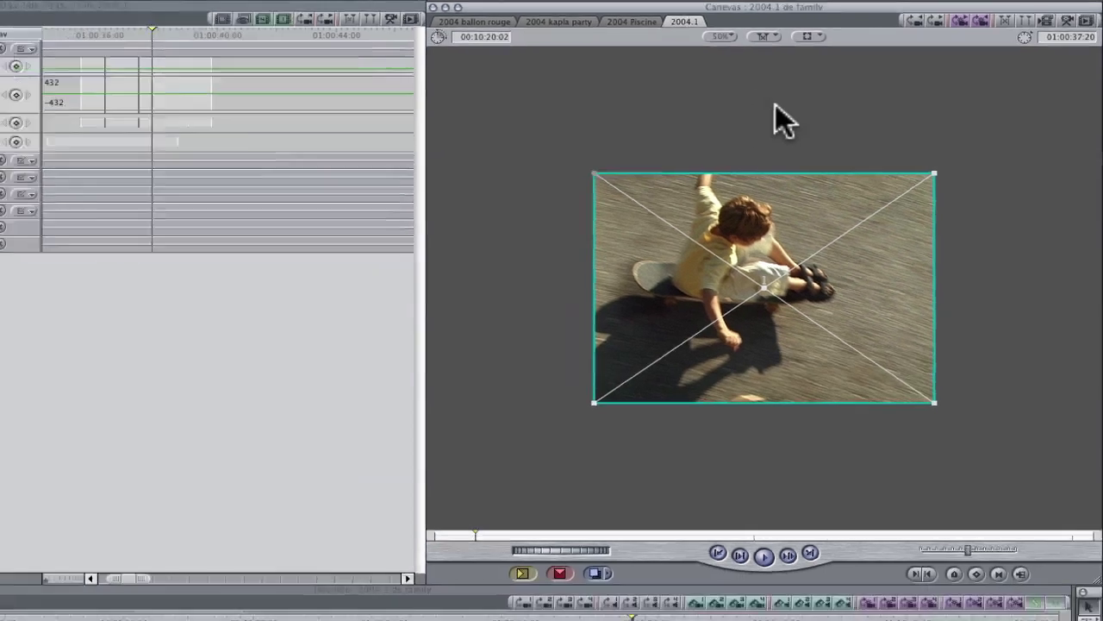
Deselect the skateboard clip and fit the picture to the canvas window.
click(757, 113)
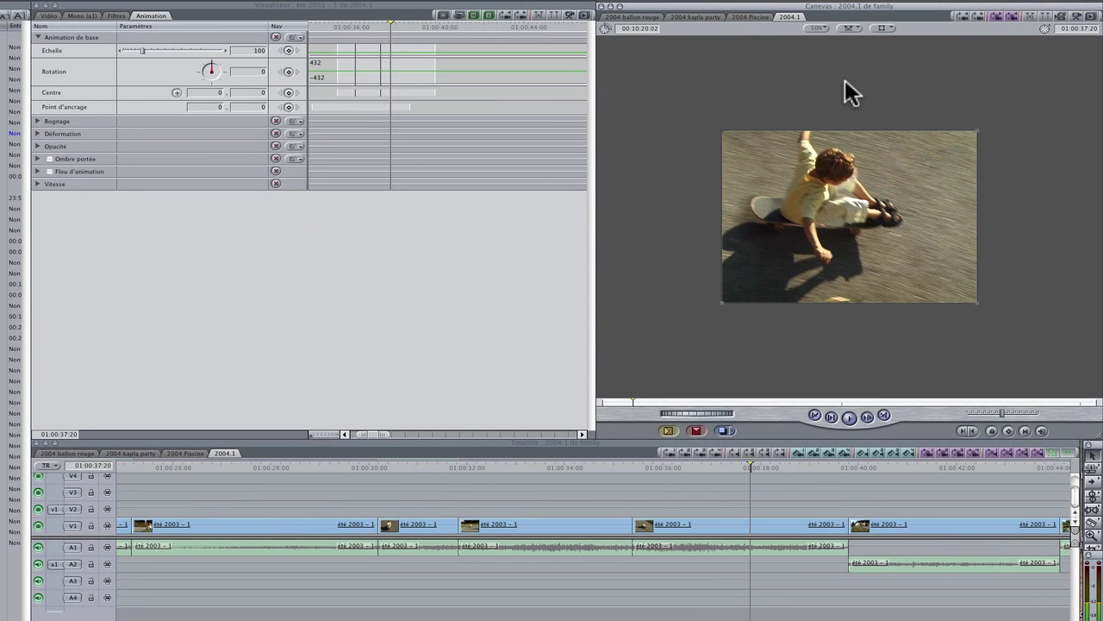
key(z)
click(846, 83)
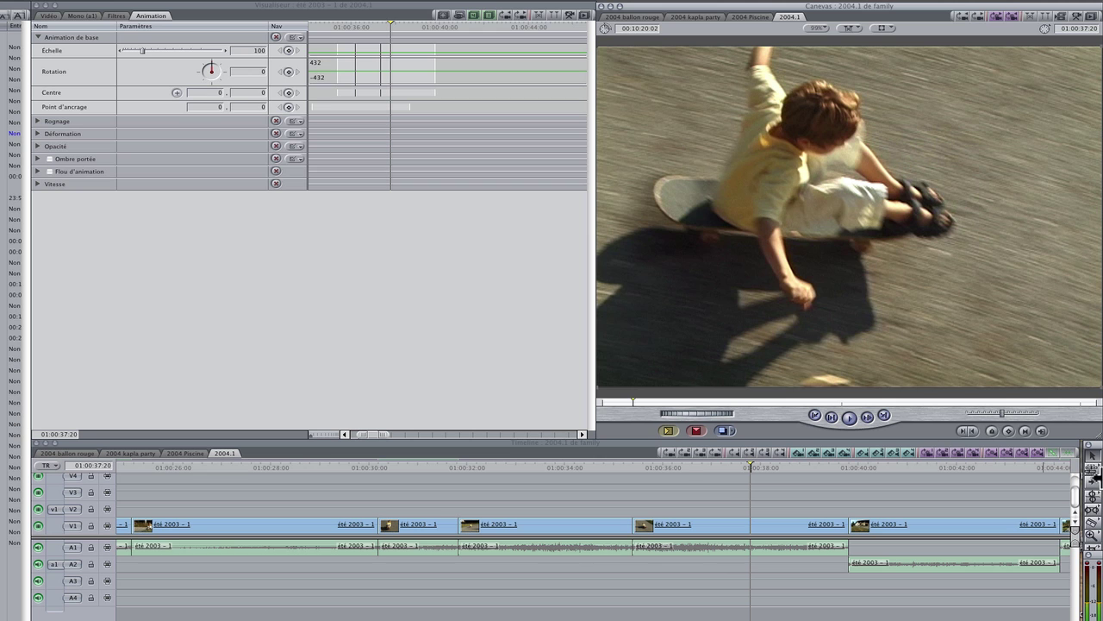
Open the skateboard clip's Animation settings in the viewer and add an Échelle keyframe at 01:00:36:10.
click(682, 466)
double_click(697, 524)
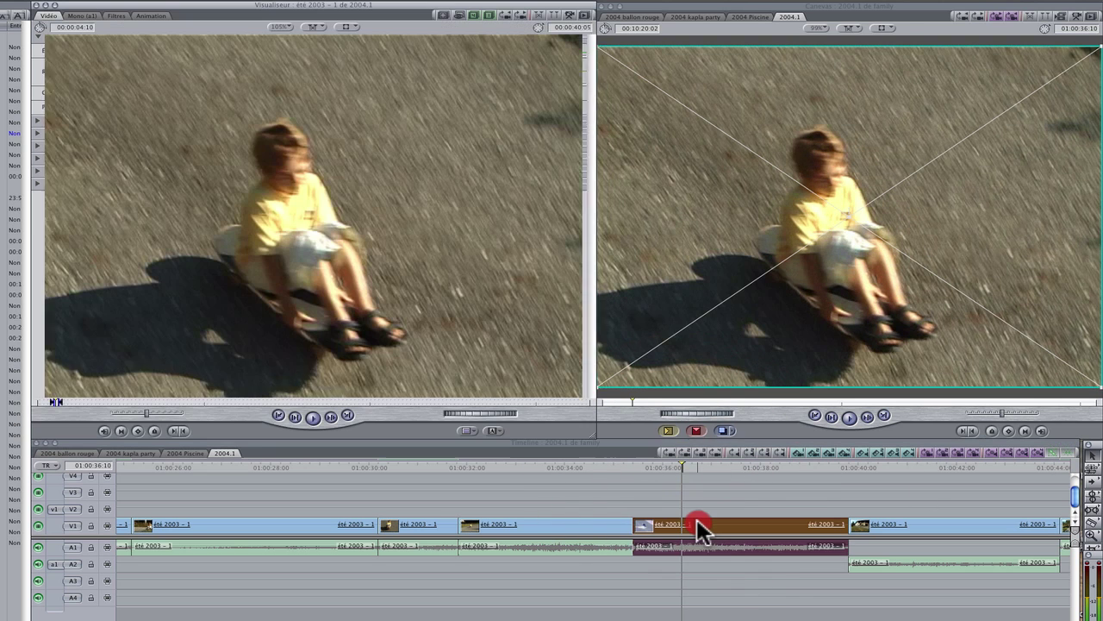
click(156, 16)
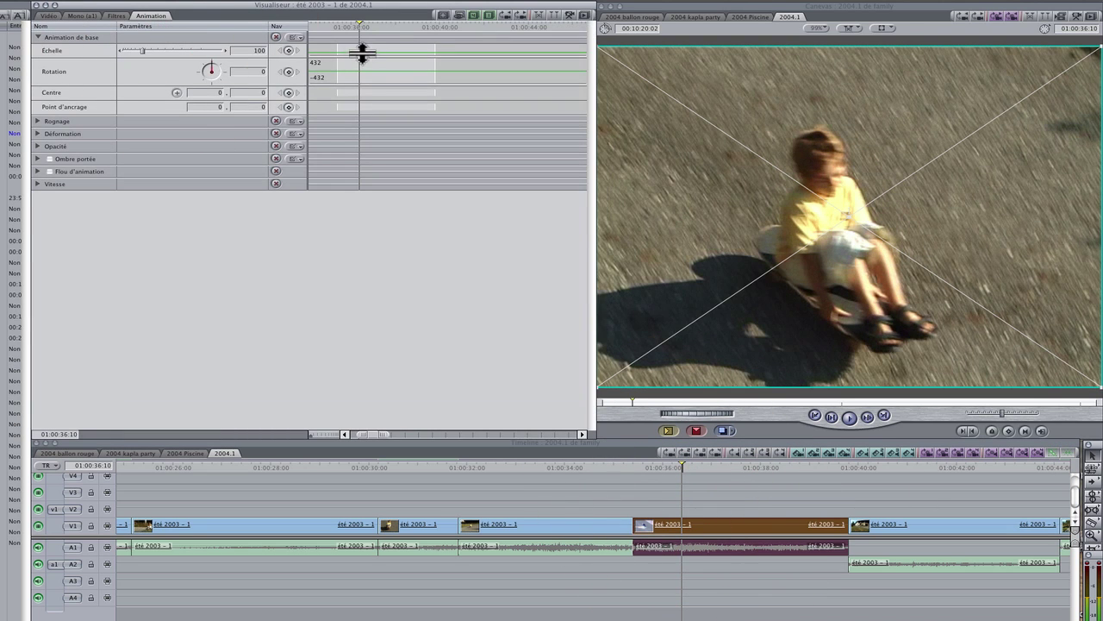
click(287, 49)
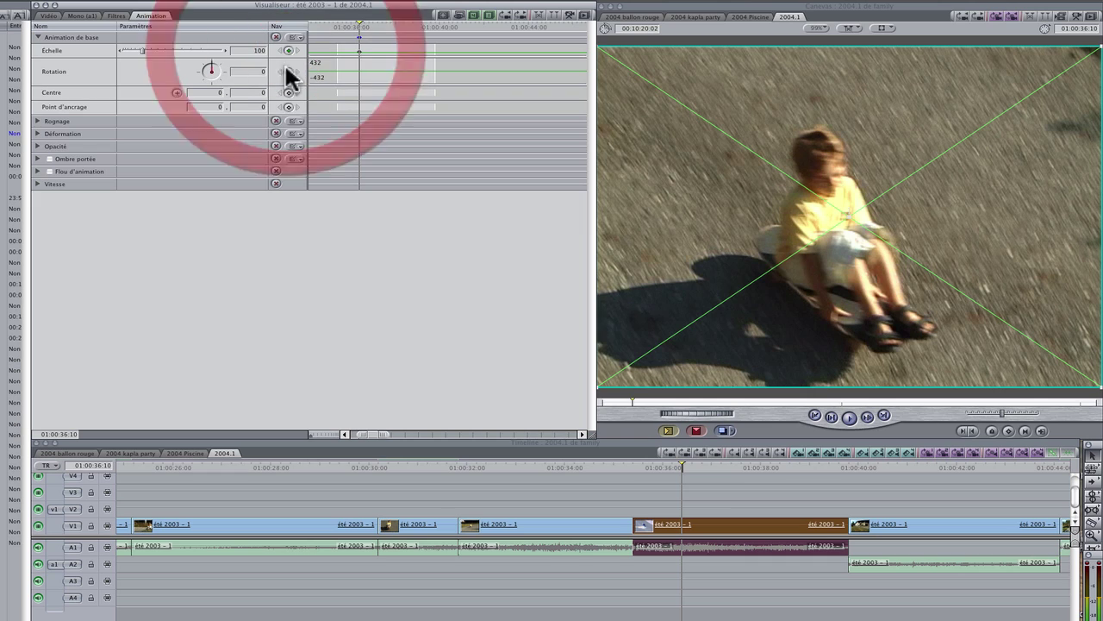
Set the skateboard clip's Échelle to 116 at 01:00:37:15 as a second keyframe.
drag(683, 470, 741, 470)
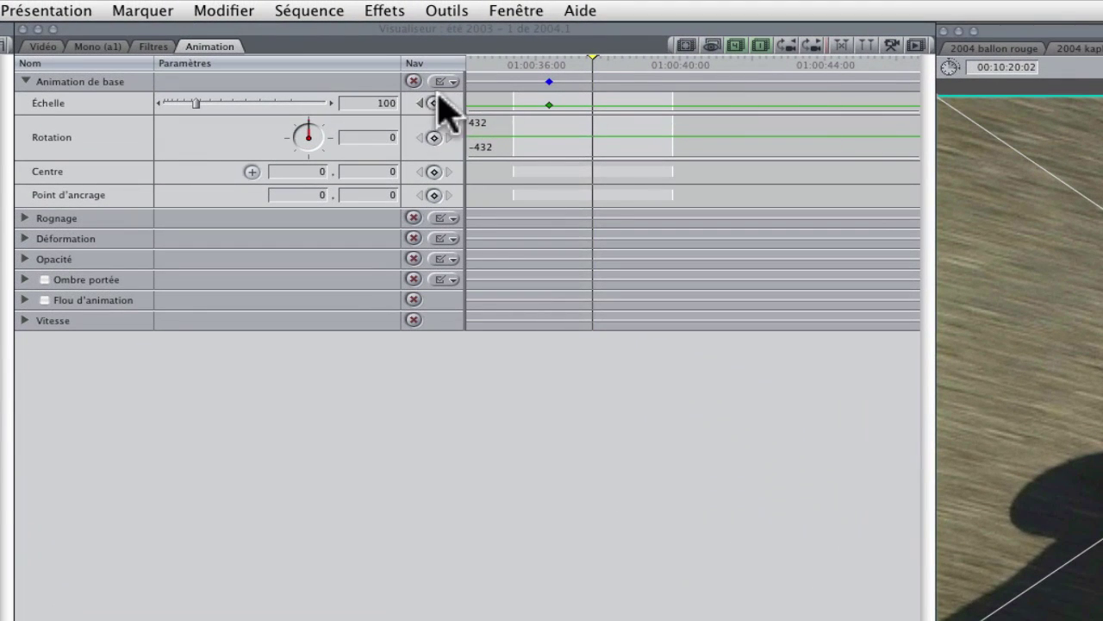
drag(331, 103, 331, 102)
drag(204, 103, 206, 104)
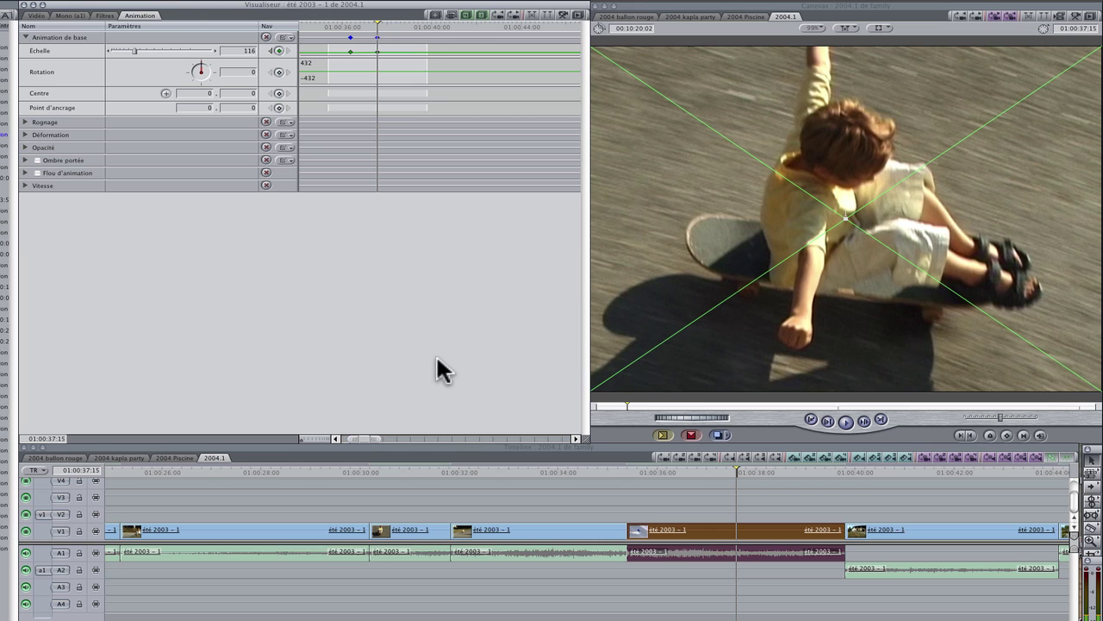
Reset the clip's Animation de base keyframes and scrub the playhead through the clip to 01:00:37:19.
click(265, 36)
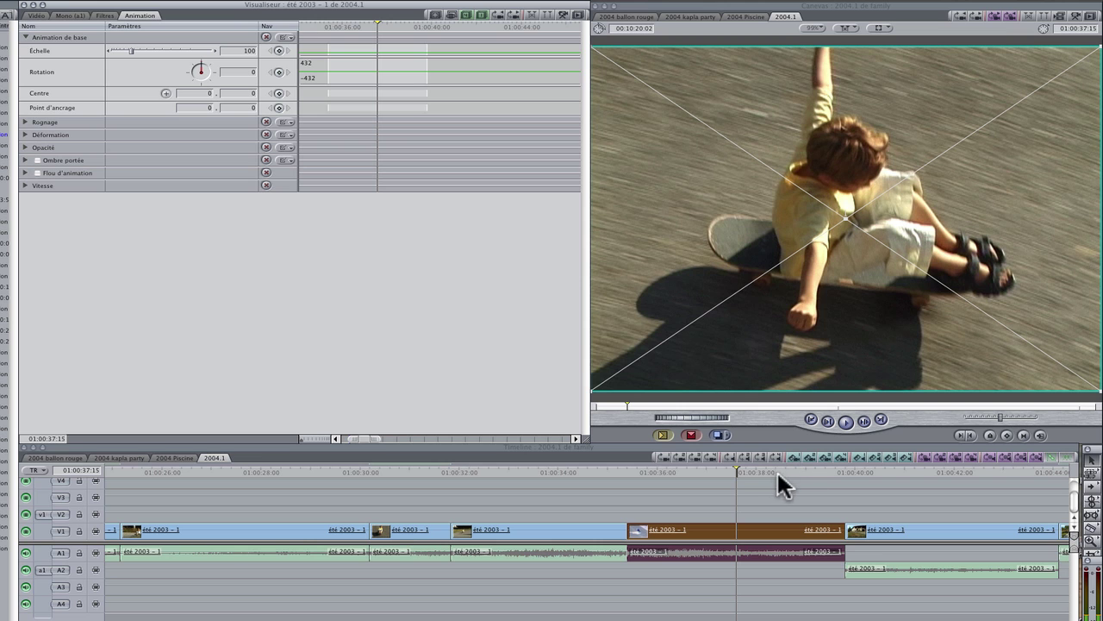
drag(677, 470, 744, 472)
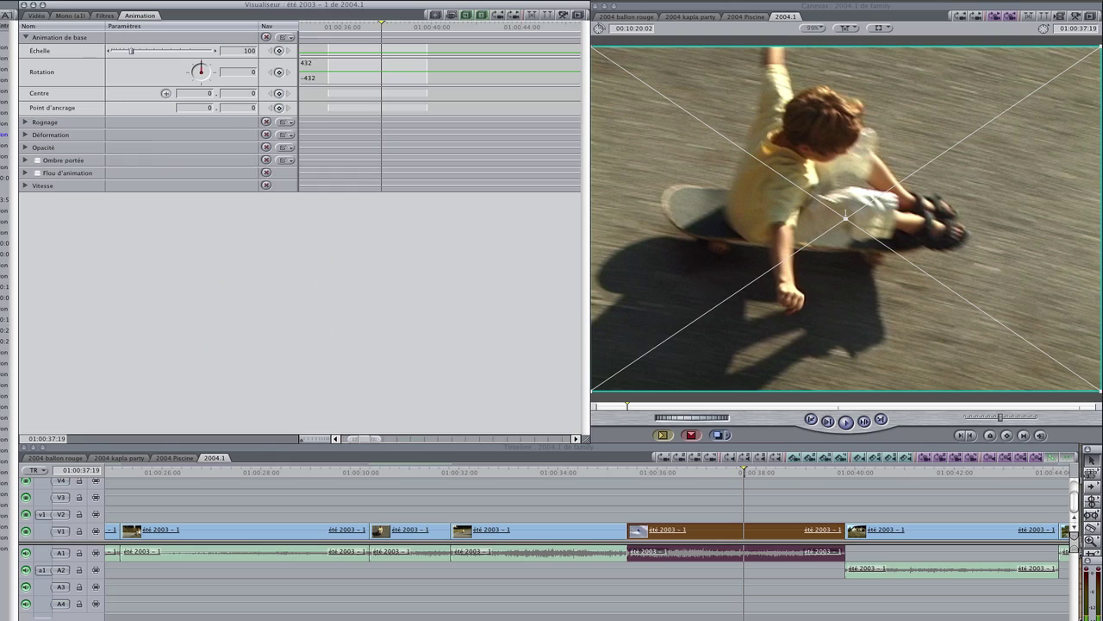
Load the Dégradé generator from the Rendu category into the viewer.
click(36, 15)
click(485, 434)
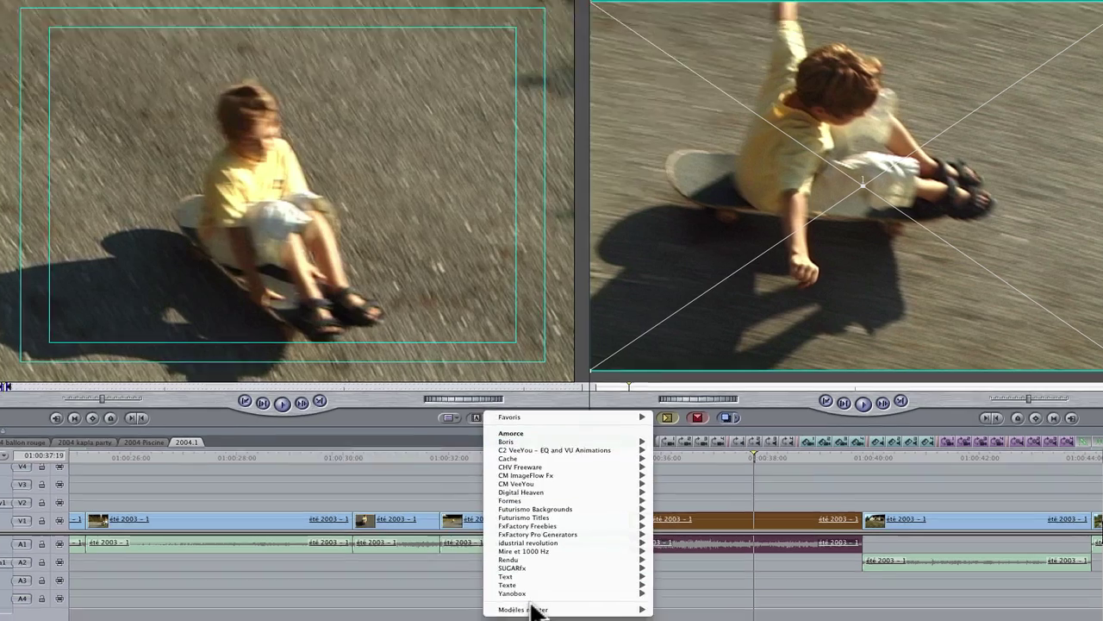
mouse_move(537, 567)
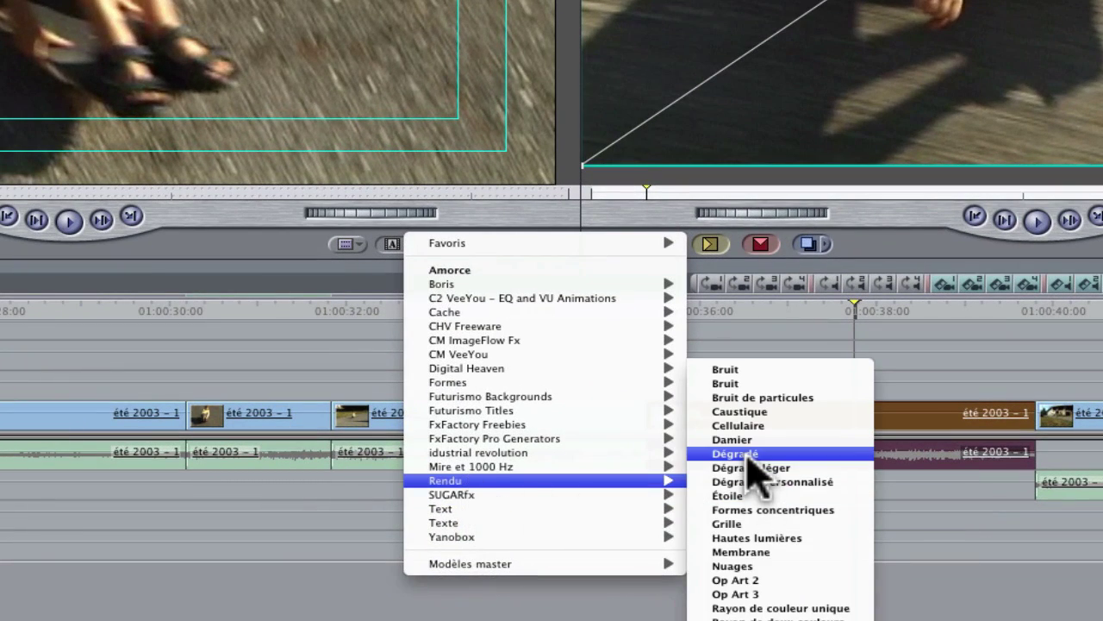
click(747, 457)
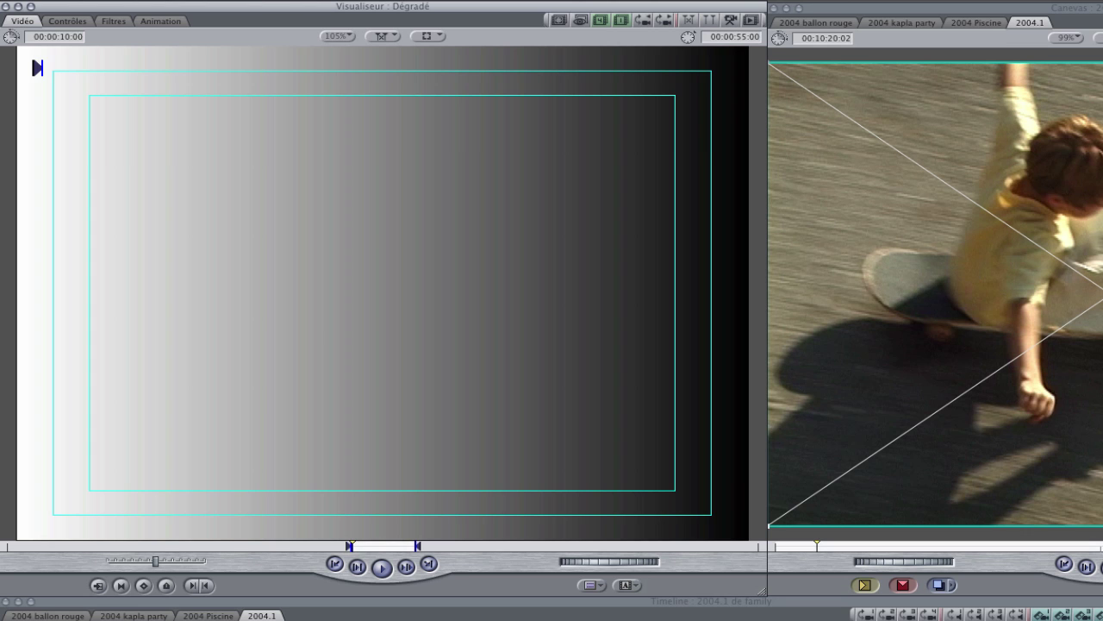
Set the gradient generator's Type de dégradé to Radial centre.
click(67, 22)
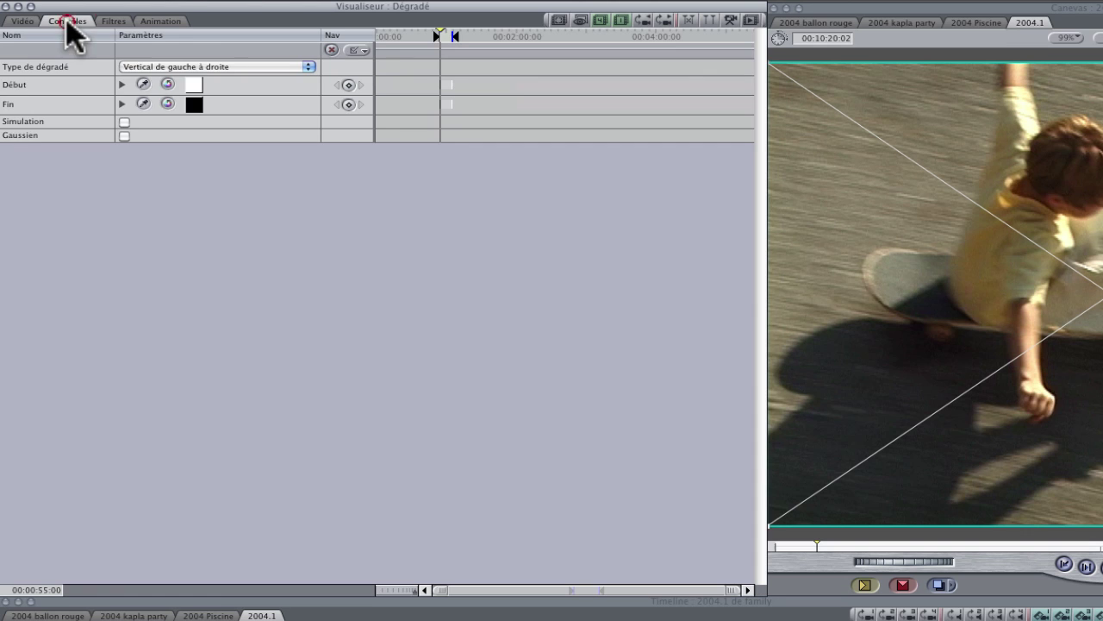
click(310, 69)
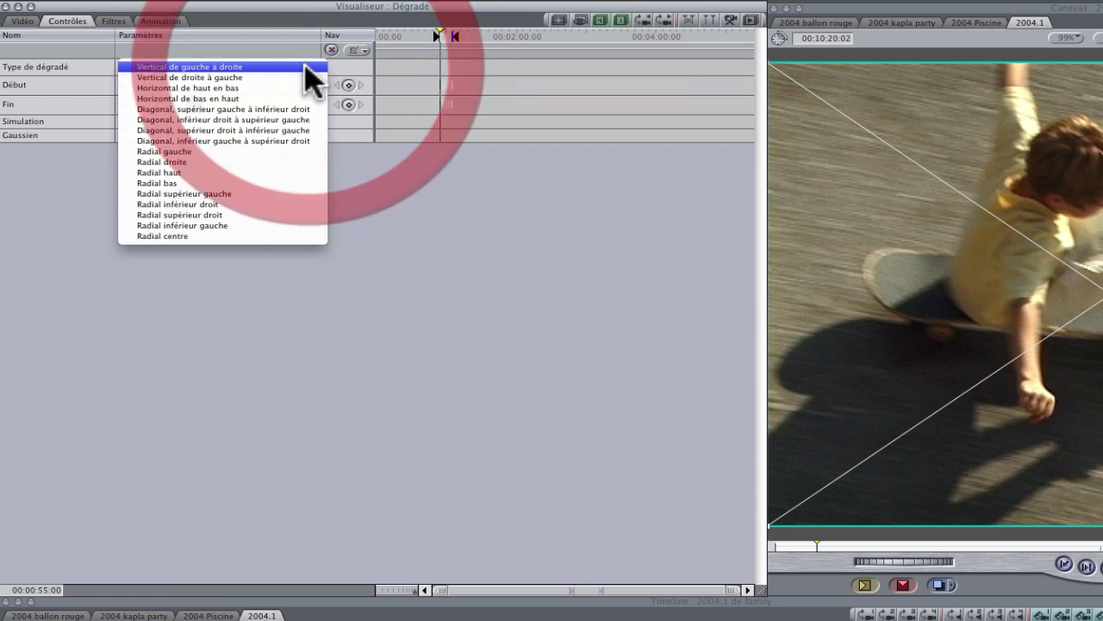
click(228, 236)
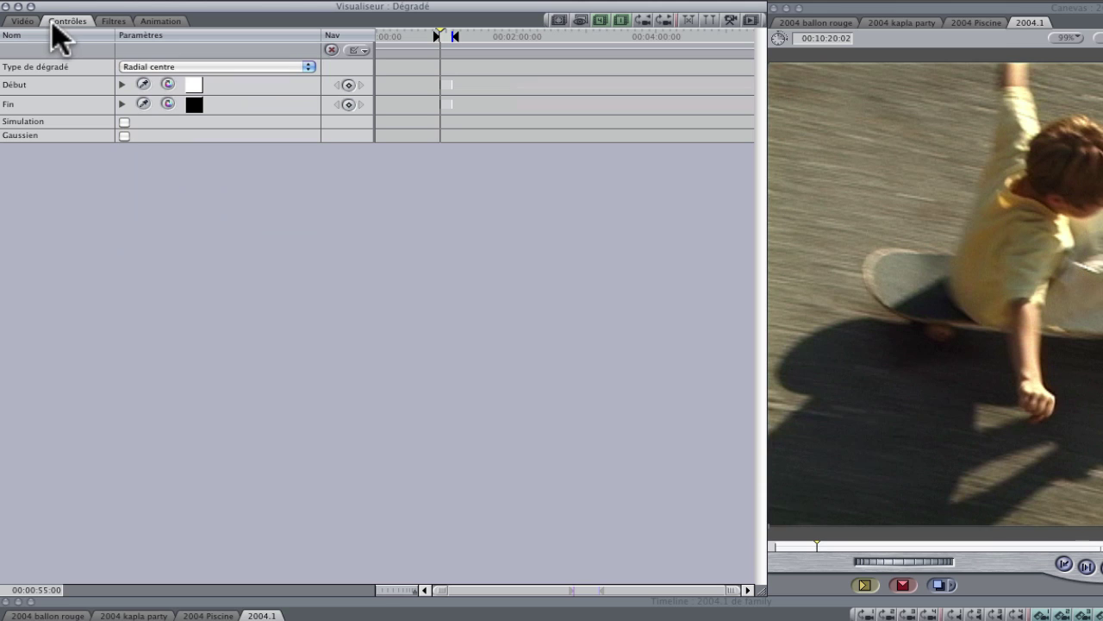
Place the radial gradient on track V2 above the skateboard clip, aligning its start with that clip's start.
click(24, 21)
drag(421, 380, 851, 620)
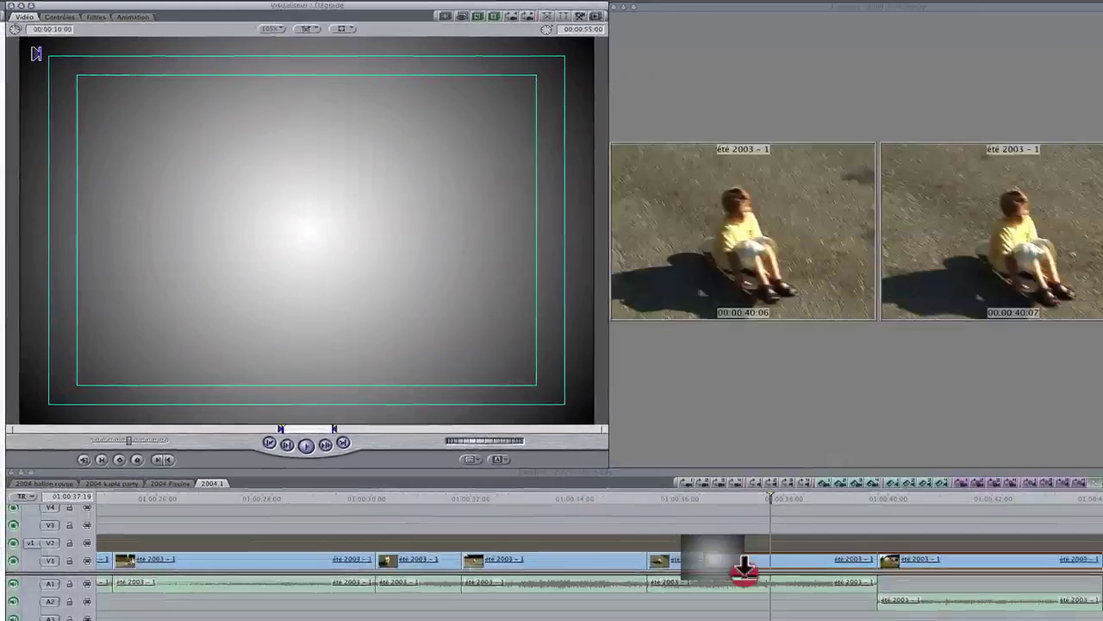
drag(657, 523, 384, 523)
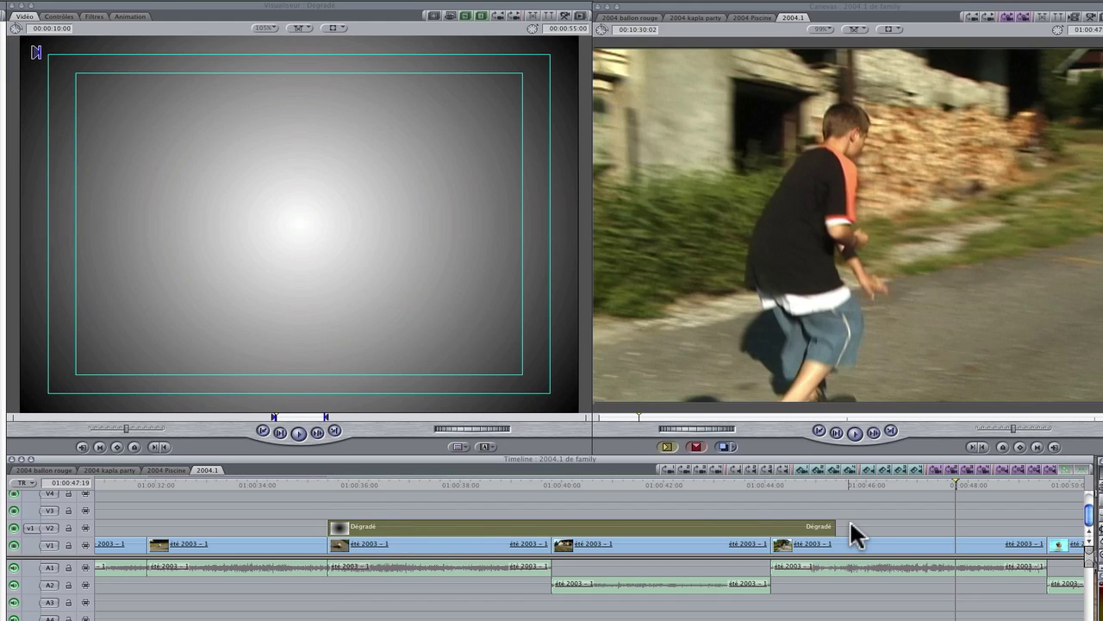
Trim the gradient on V2 to end with the skateboard clip and set its compositing mode to Incrustation.
drag(835, 526, 551, 526)
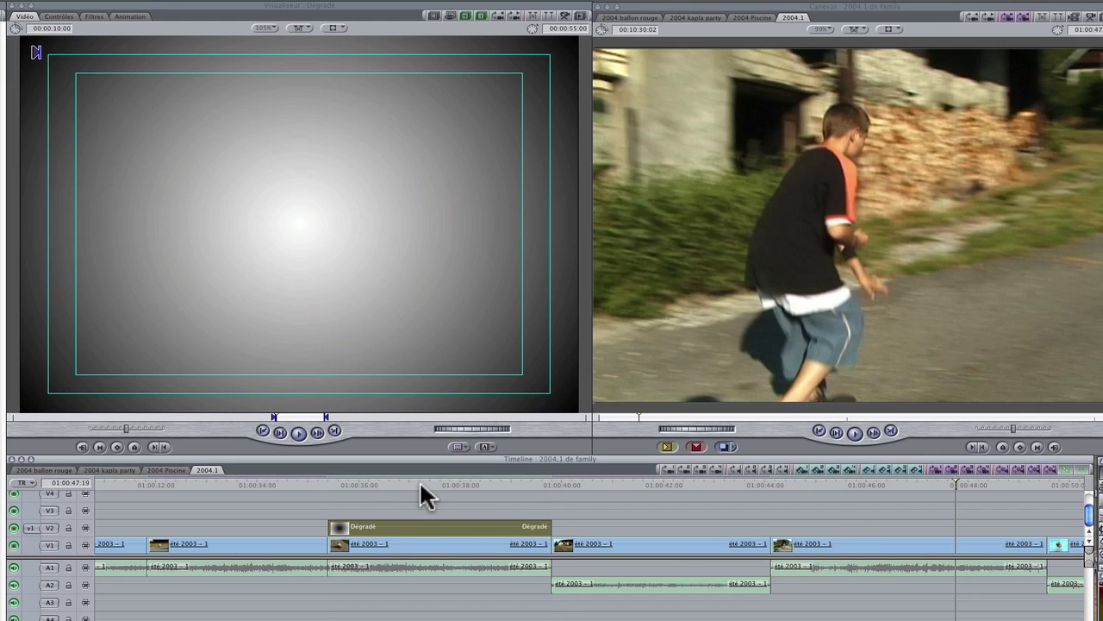
click(420, 481)
right_click(482, 526)
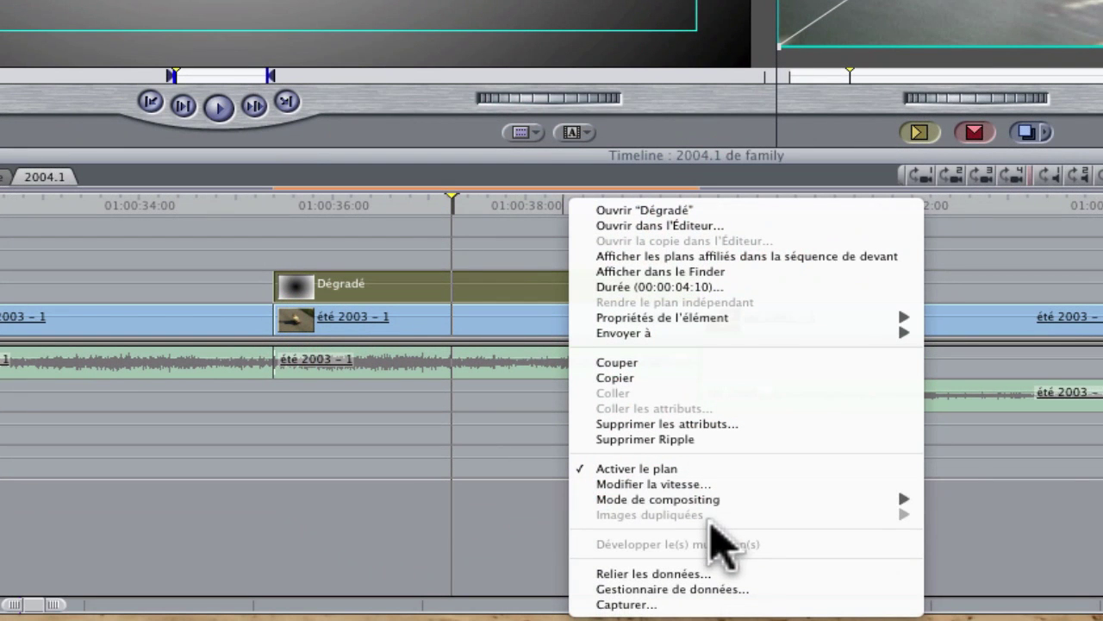
mouse_move(715, 500)
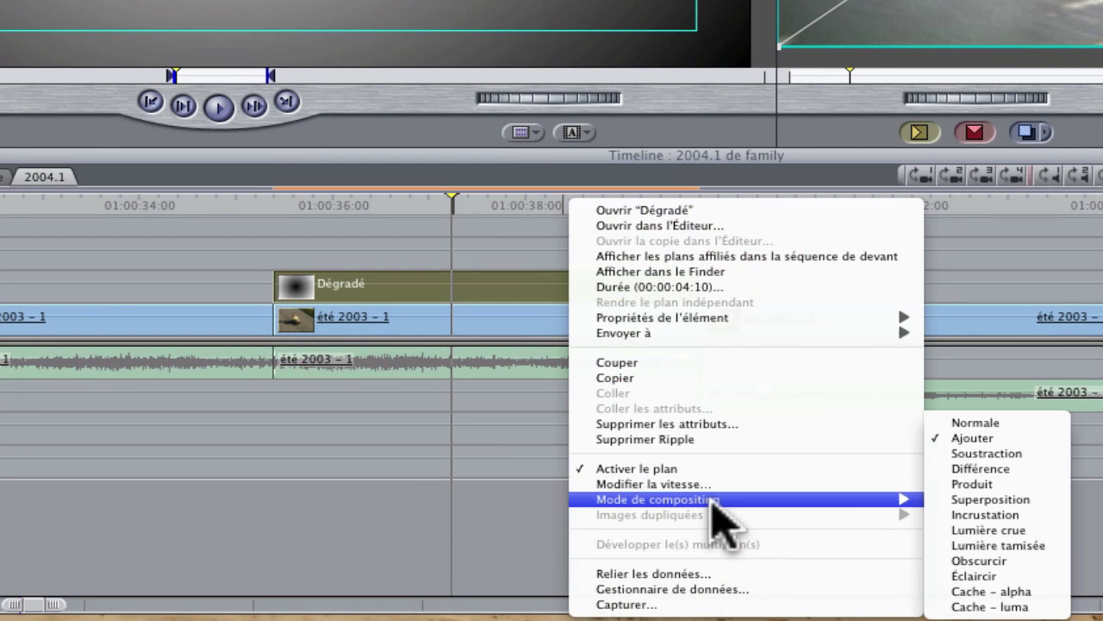
click(992, 514)
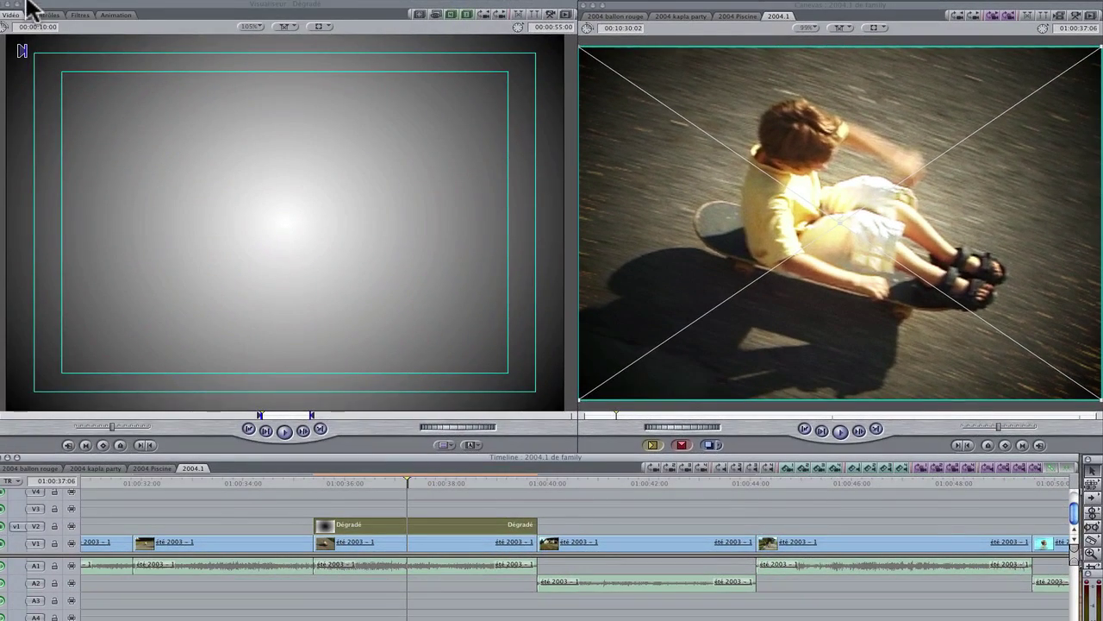
Open the V2 gradient's animation parameters, try larger scales, and set its Échelle to 127.
click(116, 14)
click(429, 503)
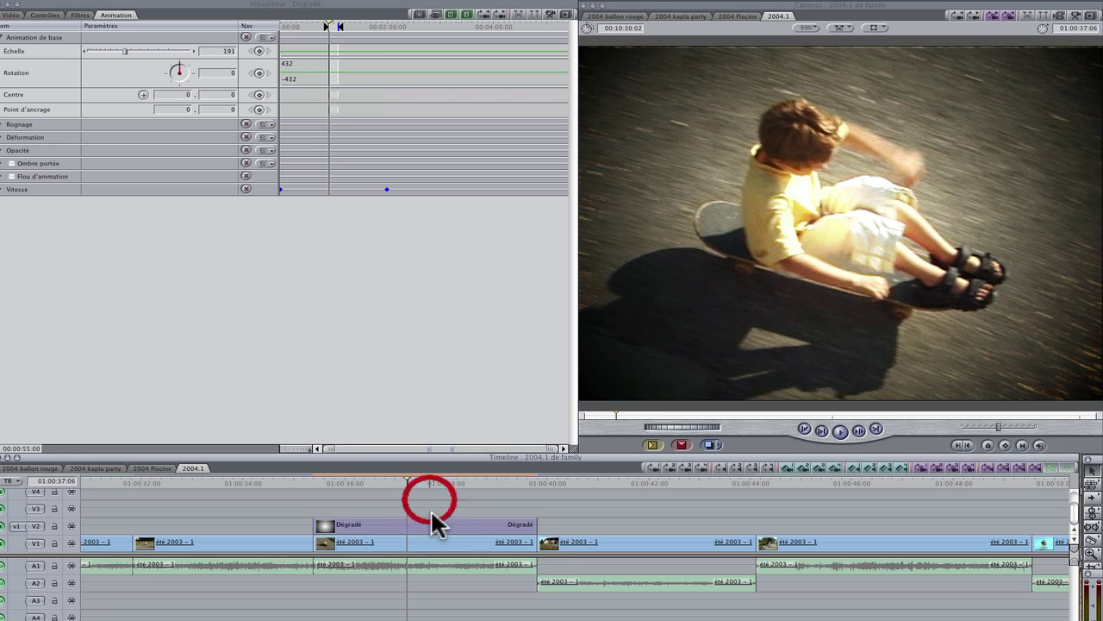
click(419, 523)
click(112, 51)
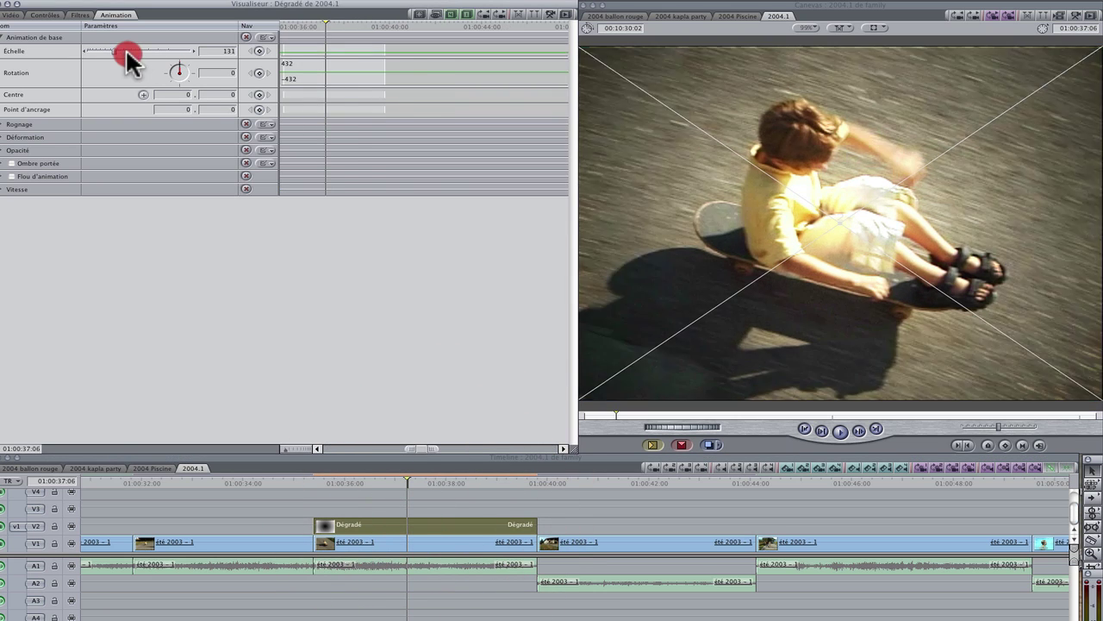
mouse_move(126, 51)
mouse_down()
mouse_move(91, 51)
mouse_move(133, 56)
mouse_move(122, 57)
mouse_up()
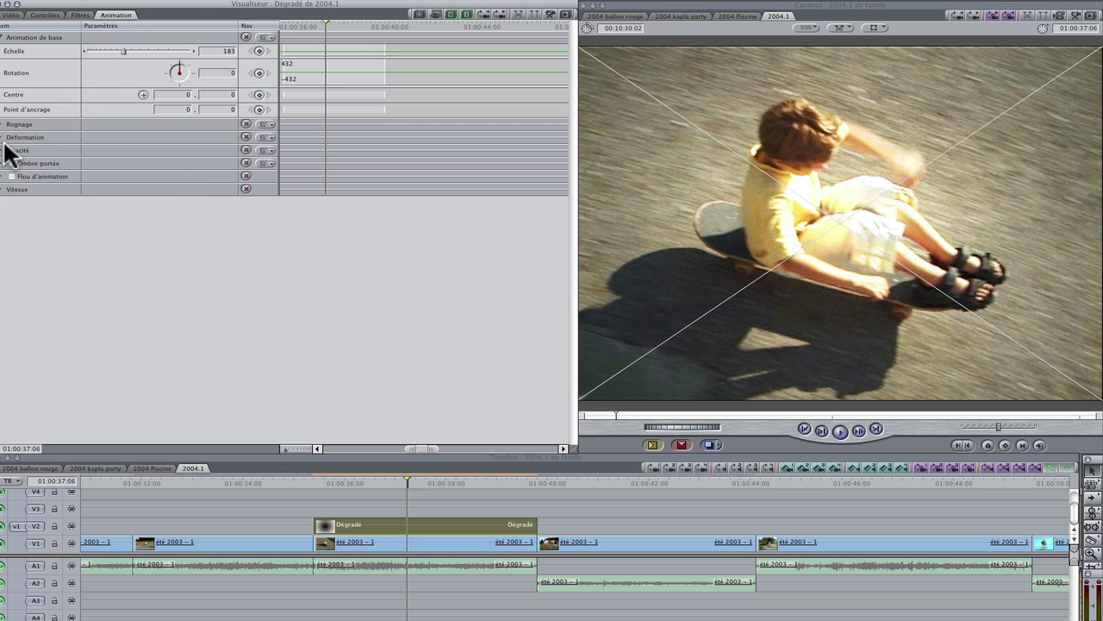
click(83, 49)
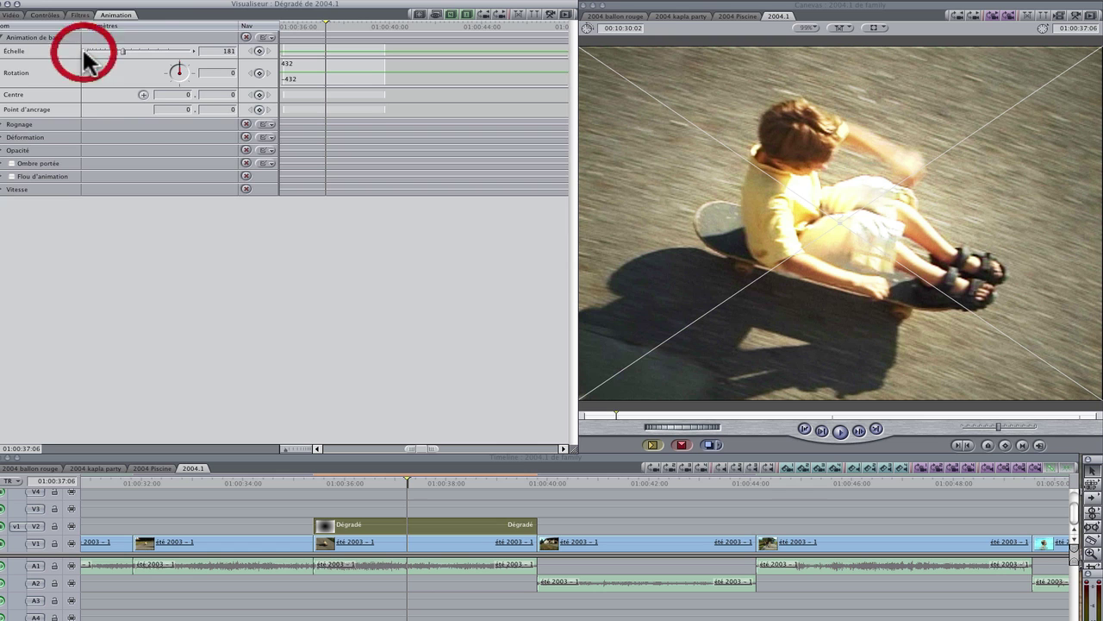
drag(124, 49, 113, 51)
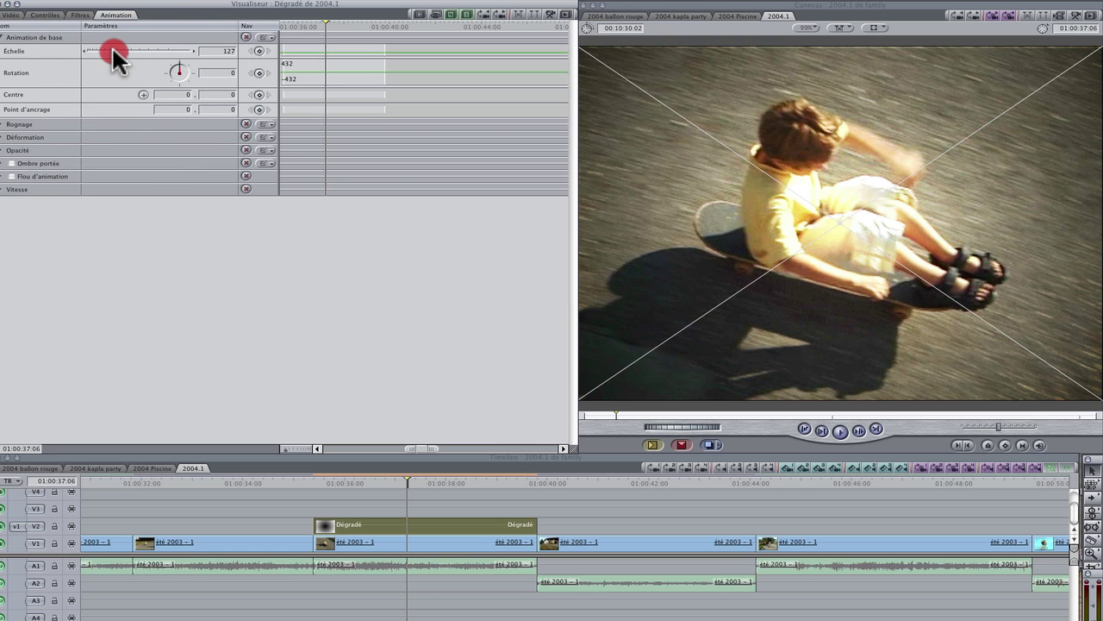
Lower the gradient's Opacité to 92 and raise its Échelle to 144.
click(3, 151)
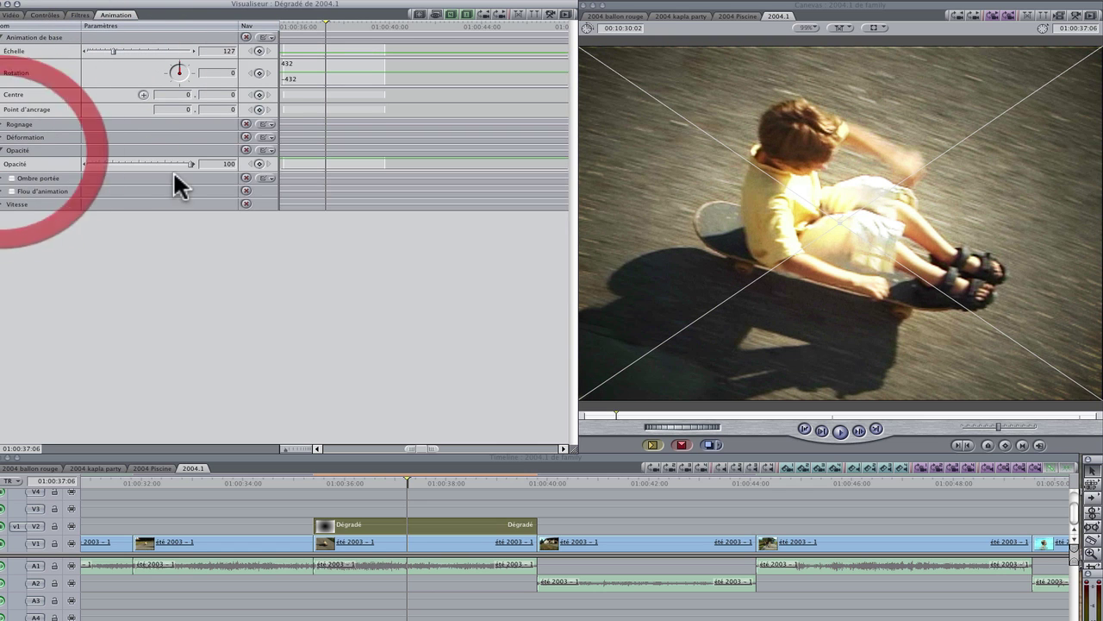
mouse_move(171, 164)
mouse_down()
mouse_move(108, 164)
mouse_move(182, 162)
mouse_move(88, 158)
mouse_move(197, 157)
mouse_move(152, 165)
mouse_move(186, 160)
mouse_up()
drag(395, 481, 406, 480)
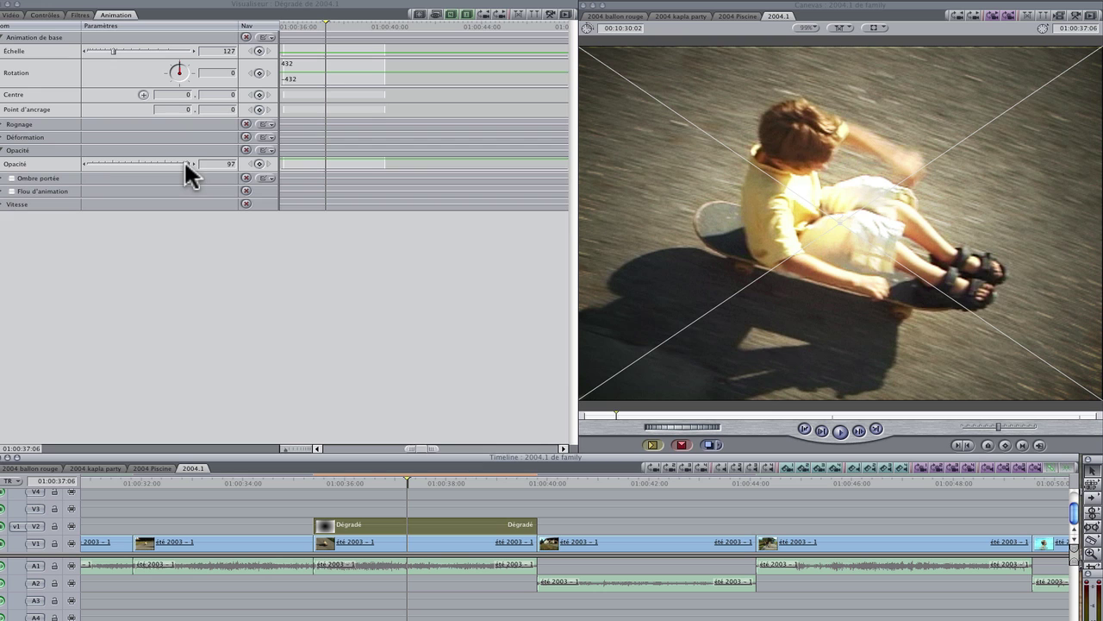
drag(184, 160, 180, 158)
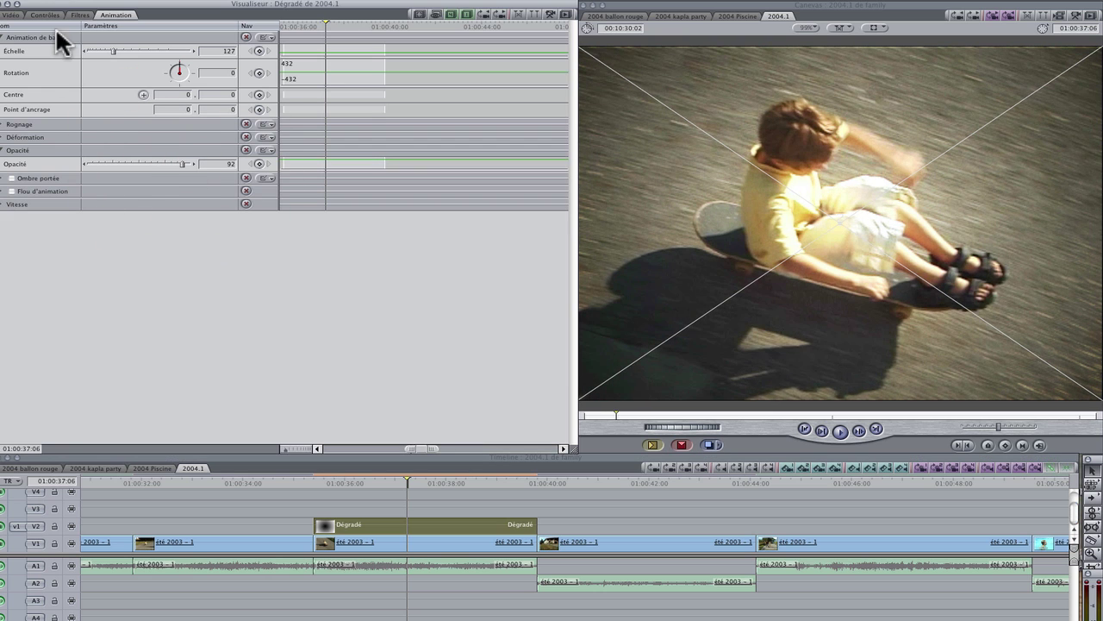
drag(111, 49, 122, 49)
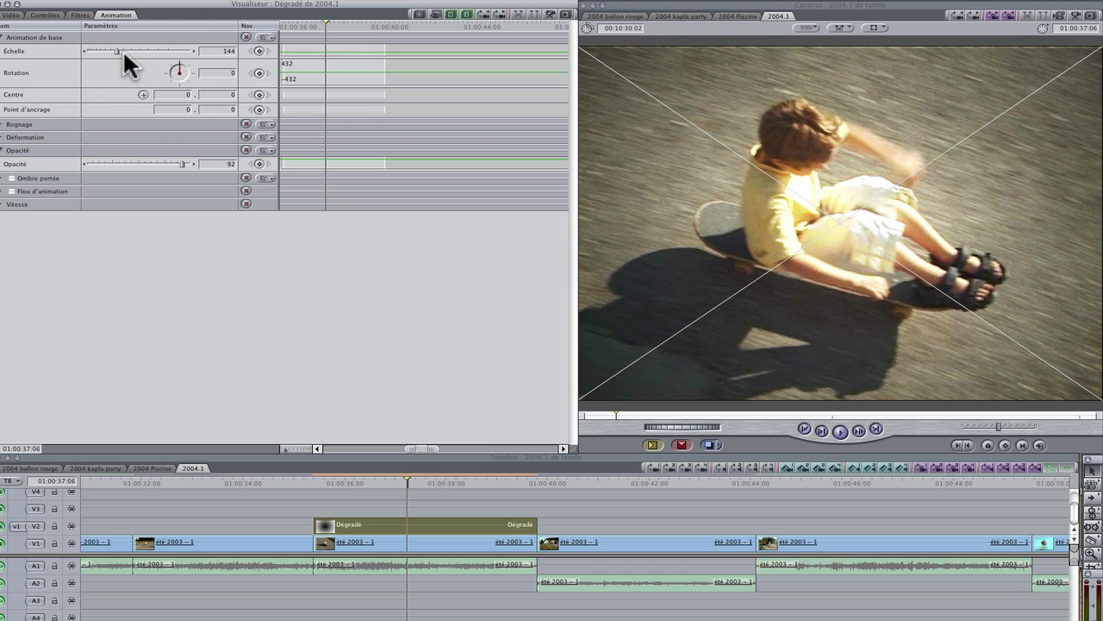
Set the gradient generator's start colour to light cyan using the colour wheel.
click(47, 16)
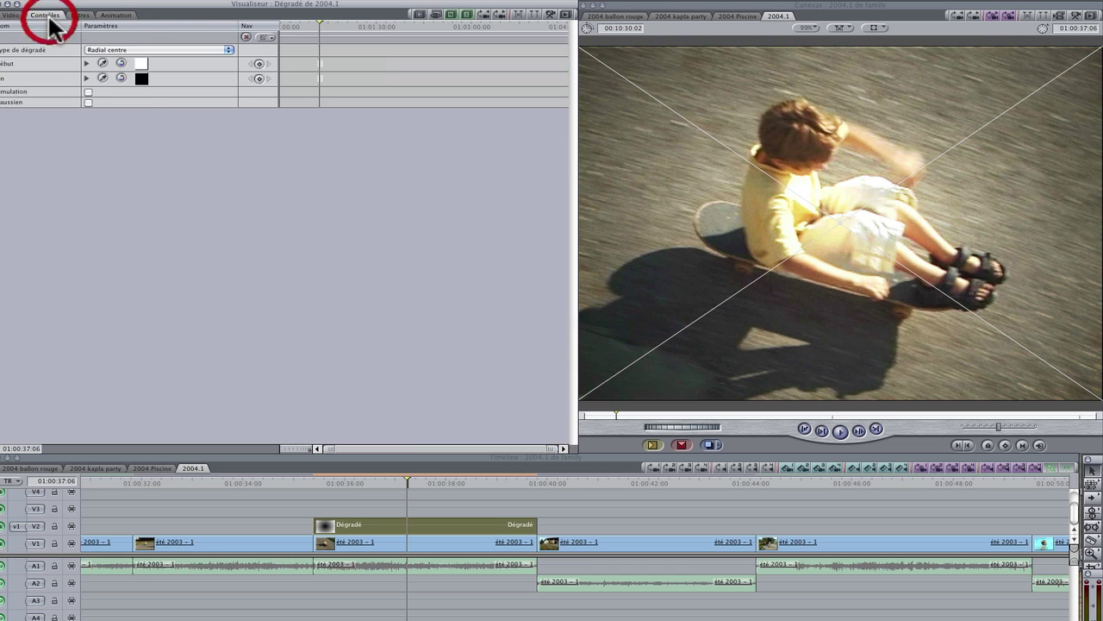
click(87, 62)
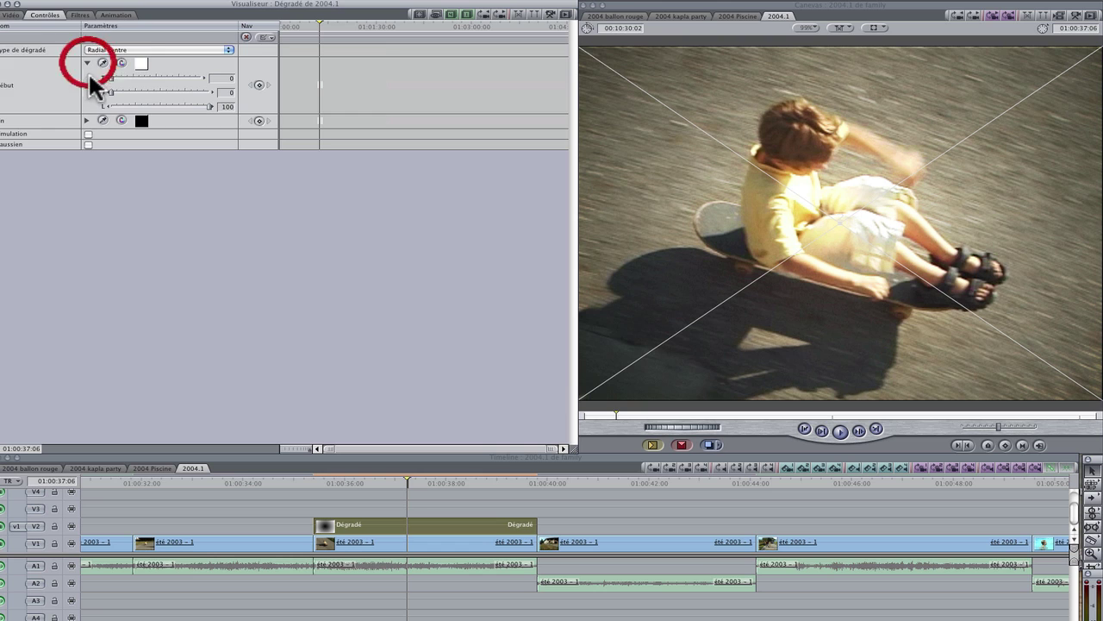
click(87, 62)
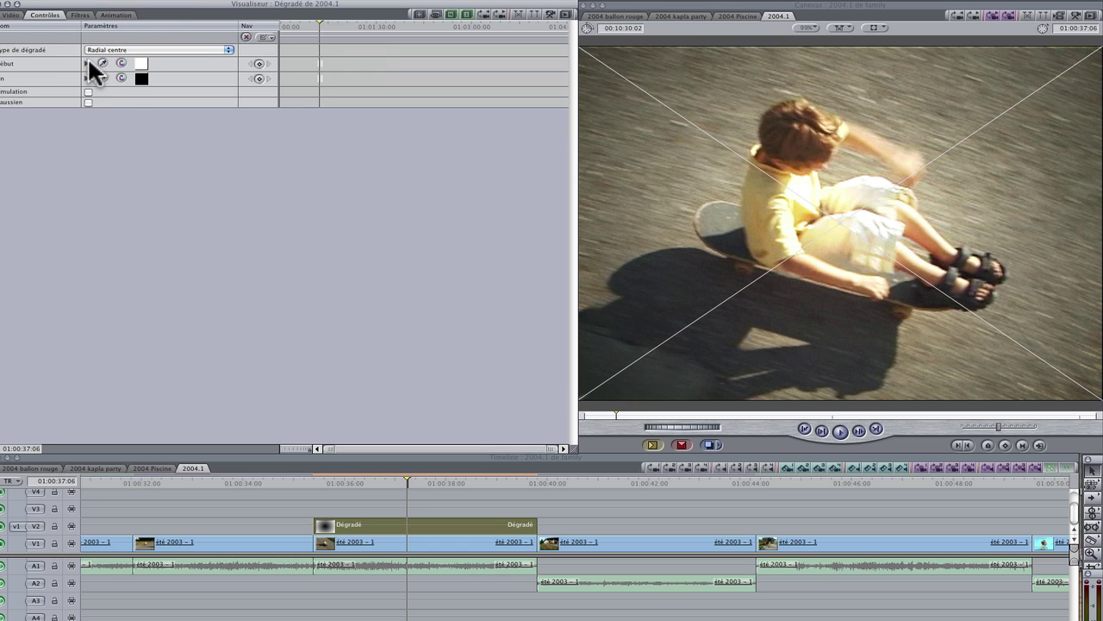
click(139, 63)
drag(434, 244, 407, 246)
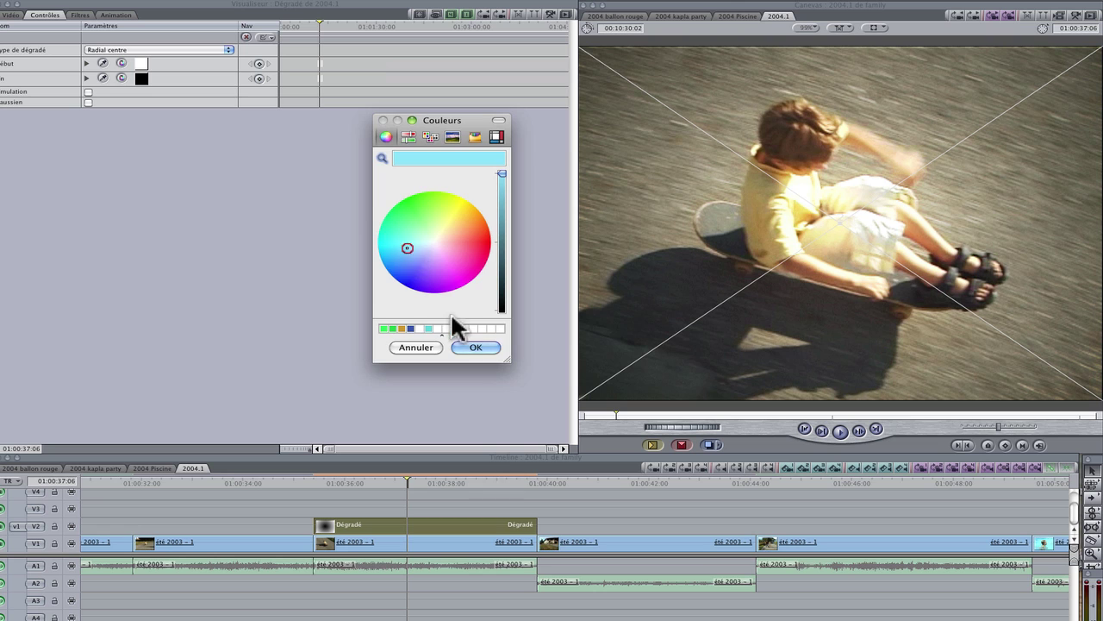
click(479, 342)
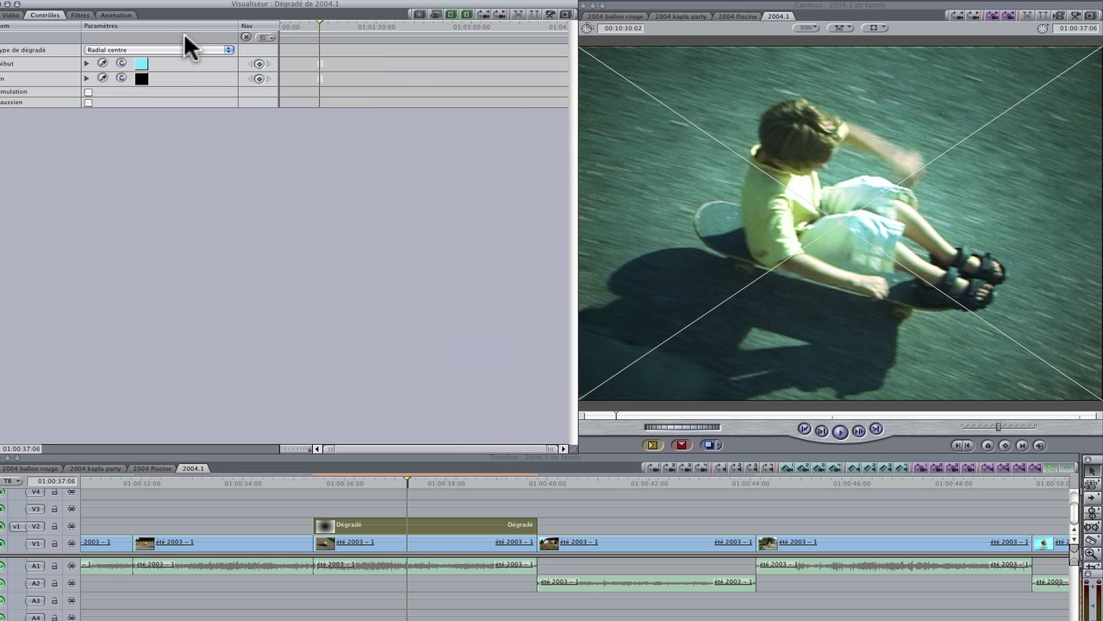
Soften the gradient's start colour to a very pale blue.
click(140, 64)
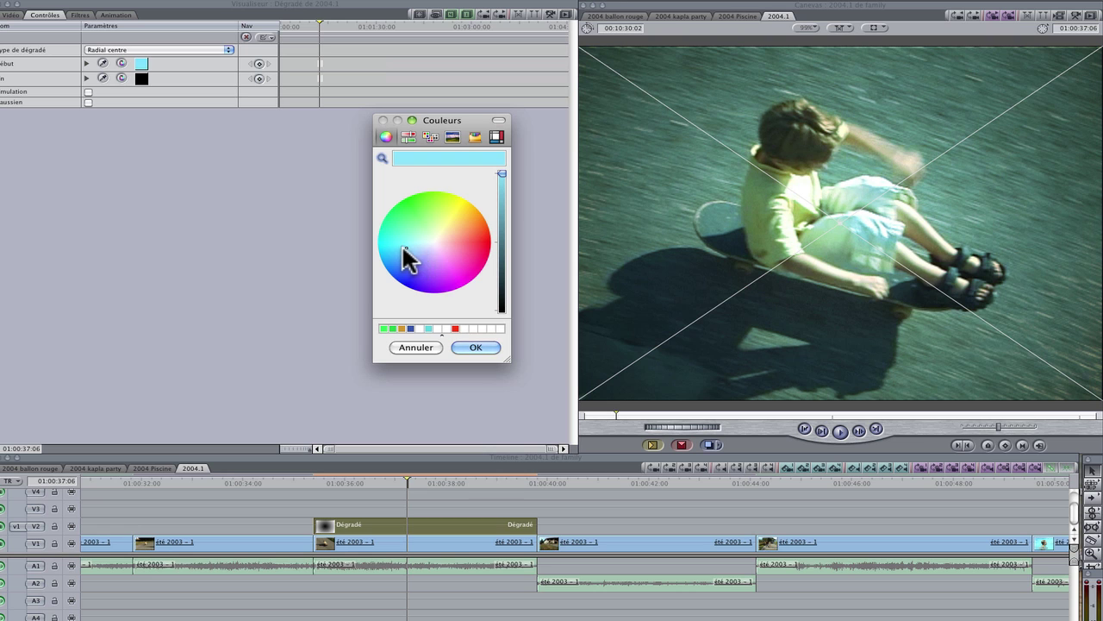
click(422, 246)
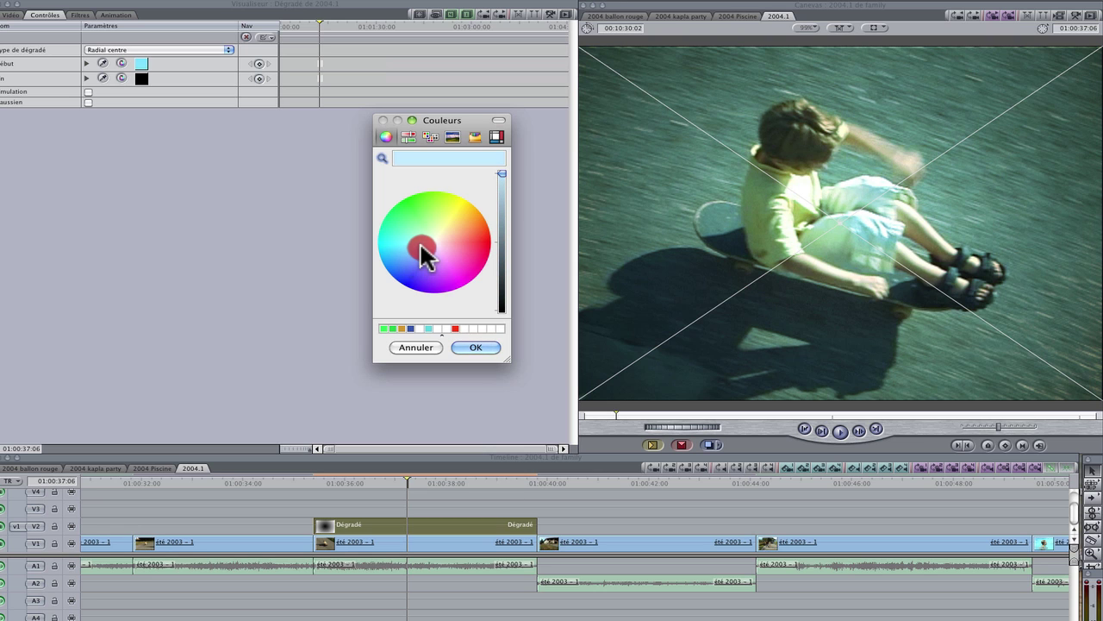
click(480, 350)
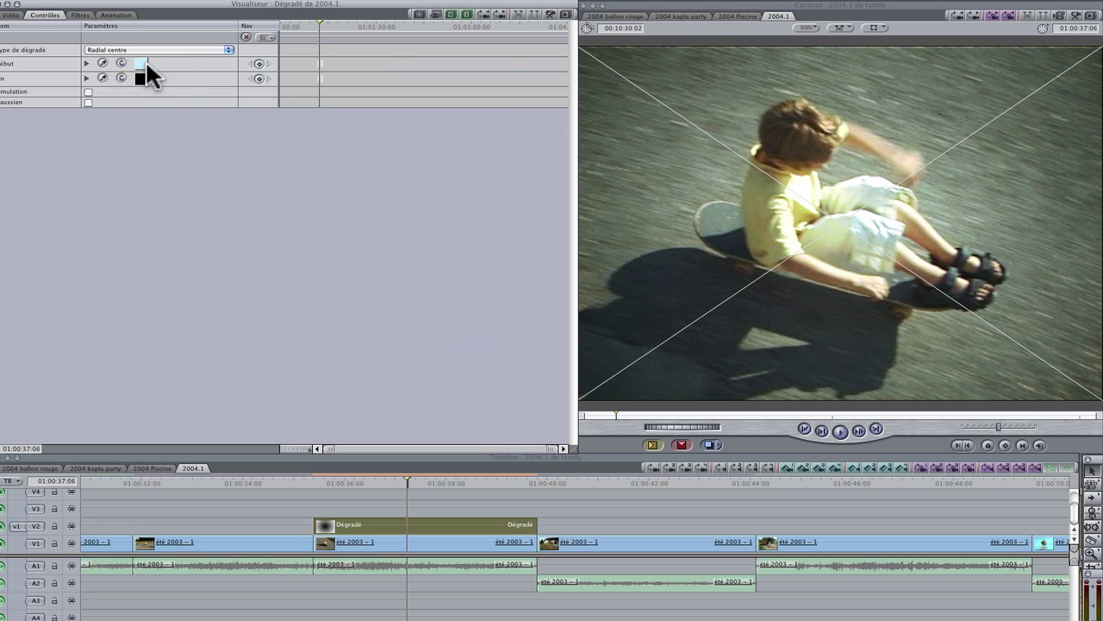
Set the gradient's start colour to a pale salmon pink for a warmer tint.
click(141, 64)
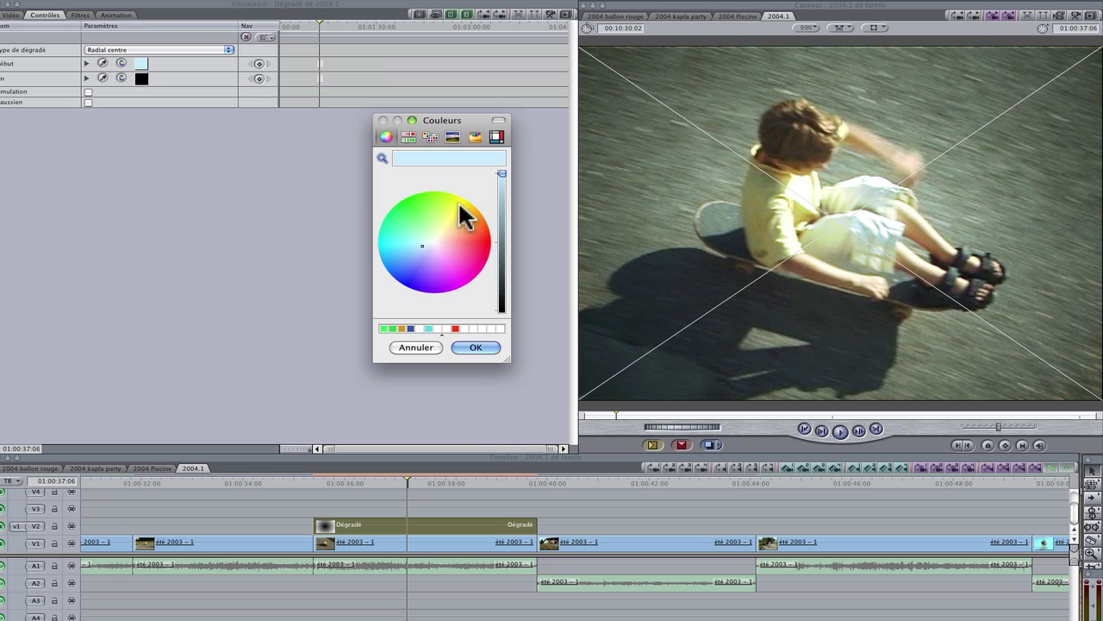
drag(421, 249, 451, 239)
click(475, 347)
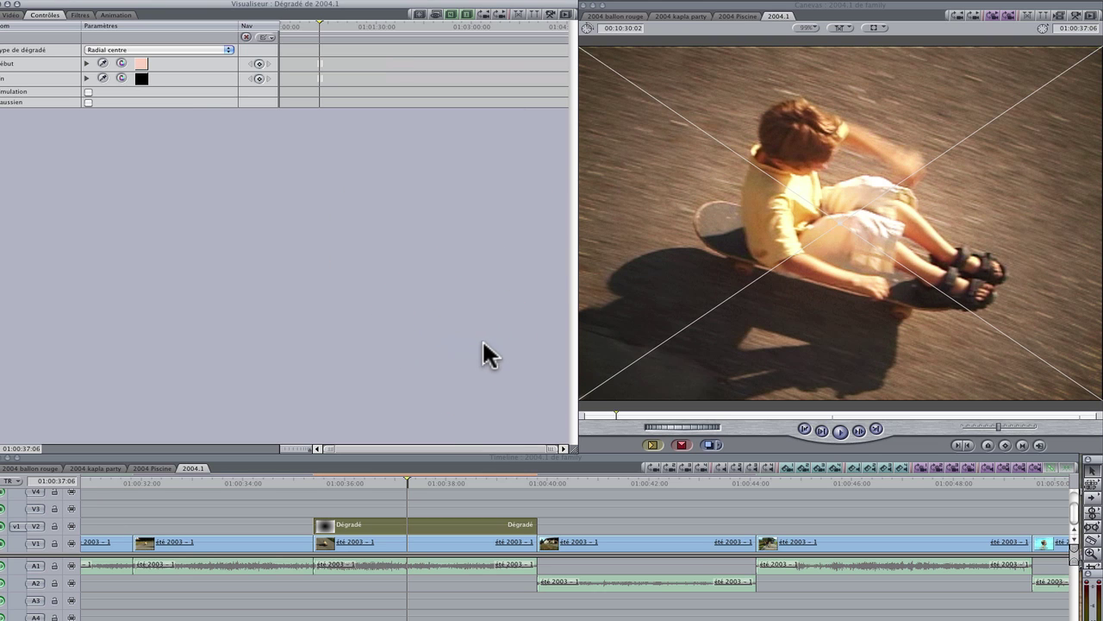
Set the gradient's end colour to full-brightness bright red.
click(141, 77)
drag(505, 313, 525, 144)
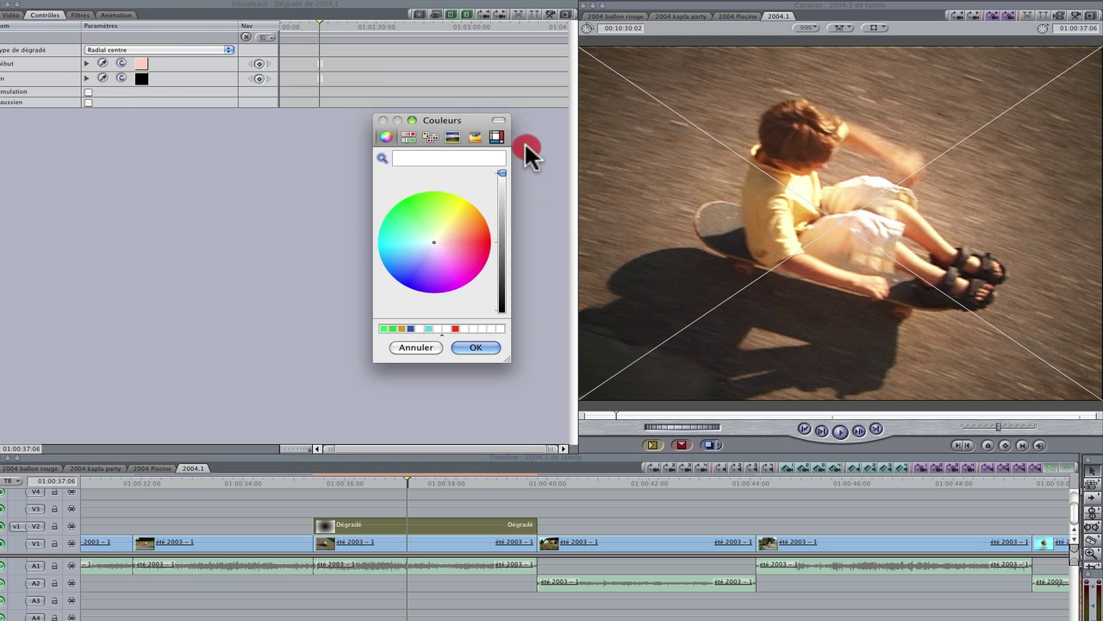
drag(440, 249, 489, 245)
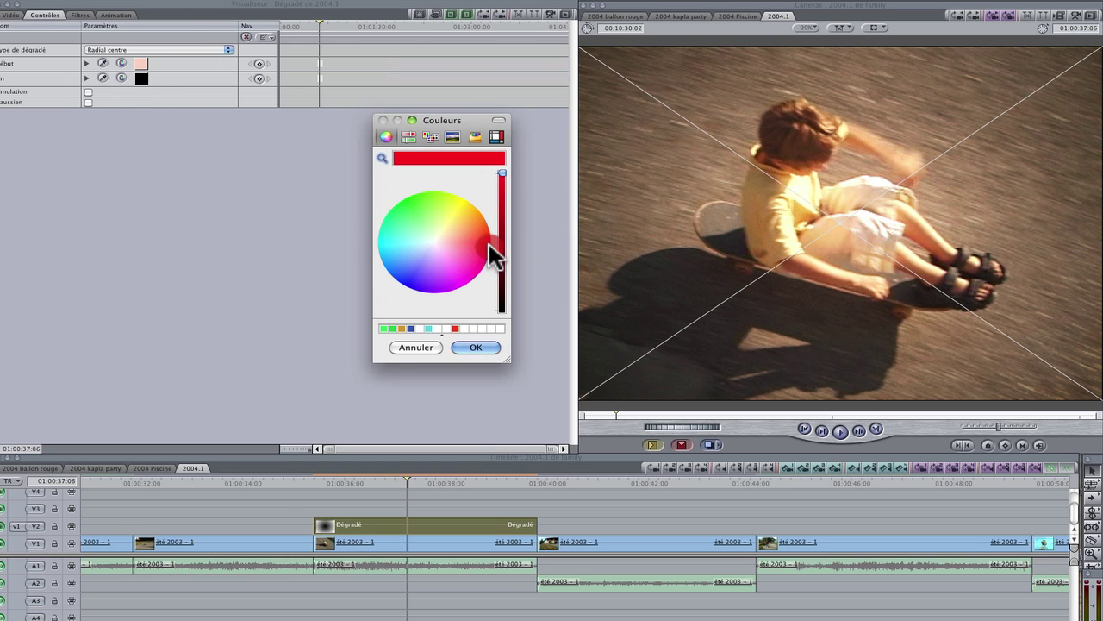
click(485, 348)
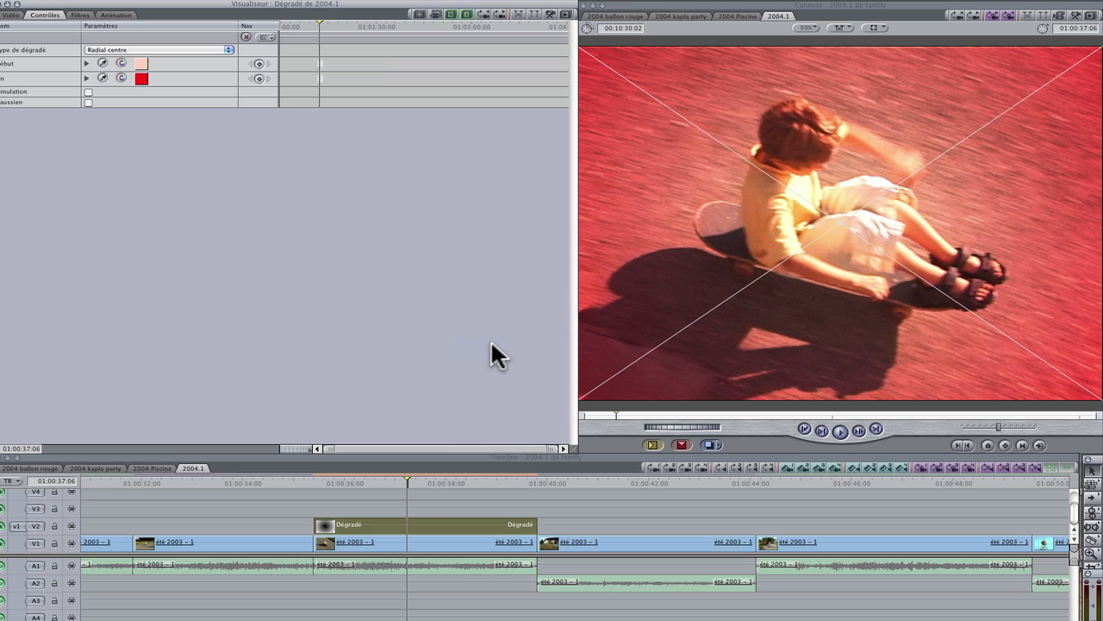
Darken the gradient's end colour to a deep dark red.
click(141, 77)
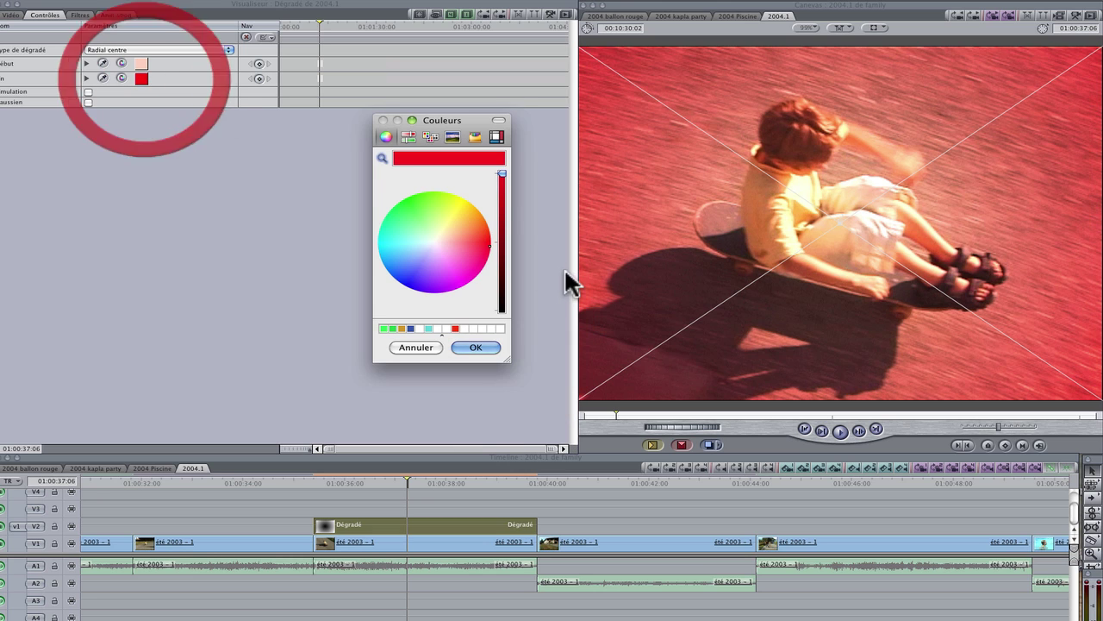
drag(503, 173, 503, 260)
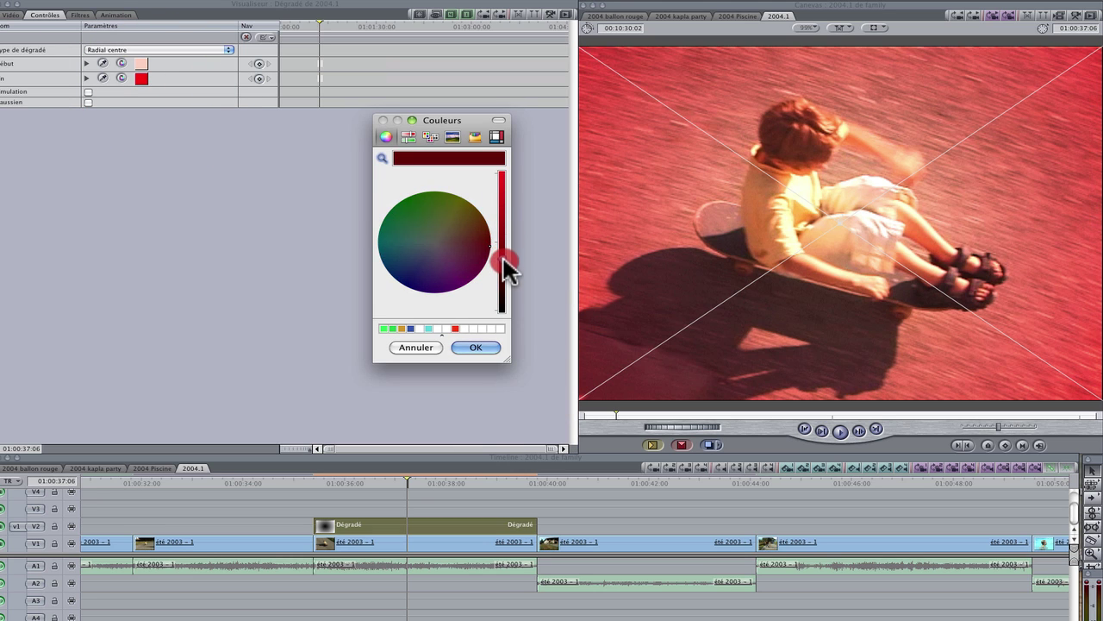
click(485, 347)
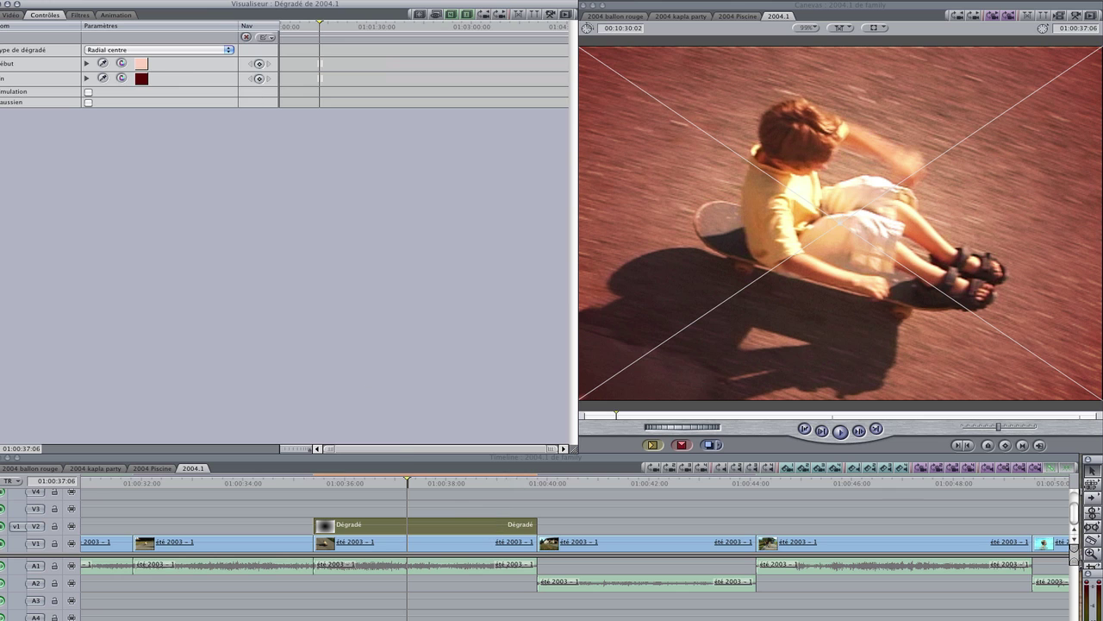
Lower the brightness of the gradient's end colour all the way to black.
click(141, 78)
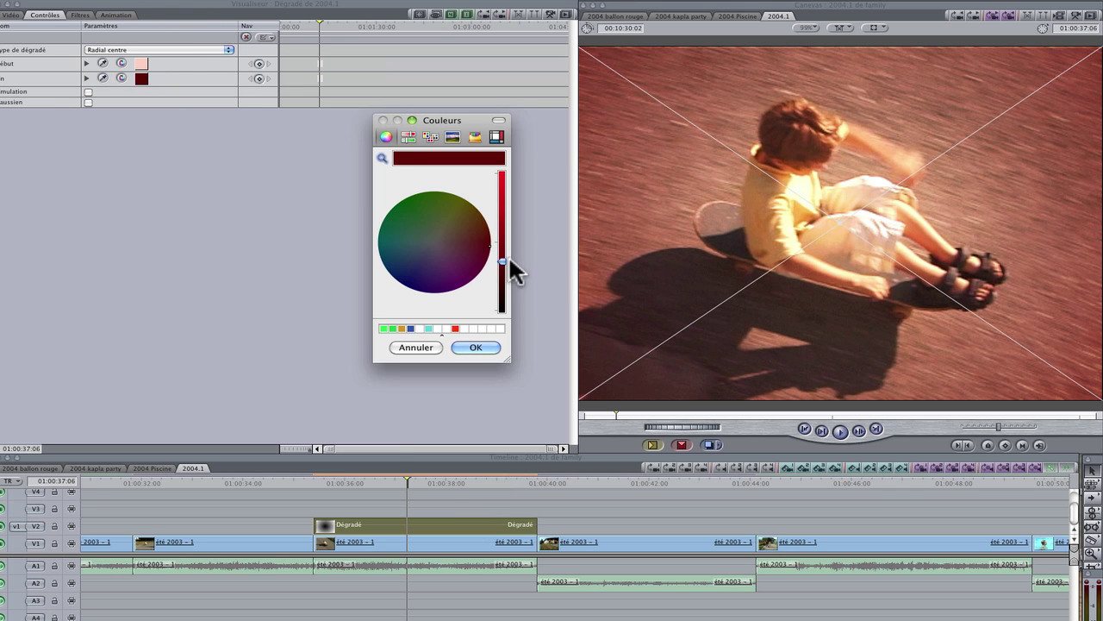
drag(504, 269, 504, 308)
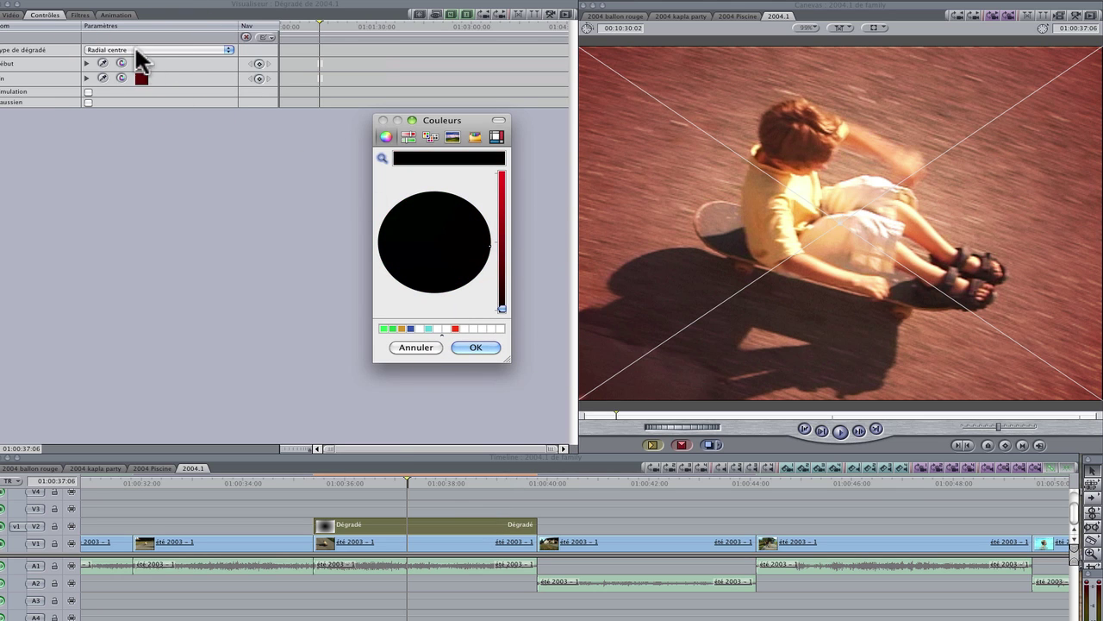
click(472, 347)
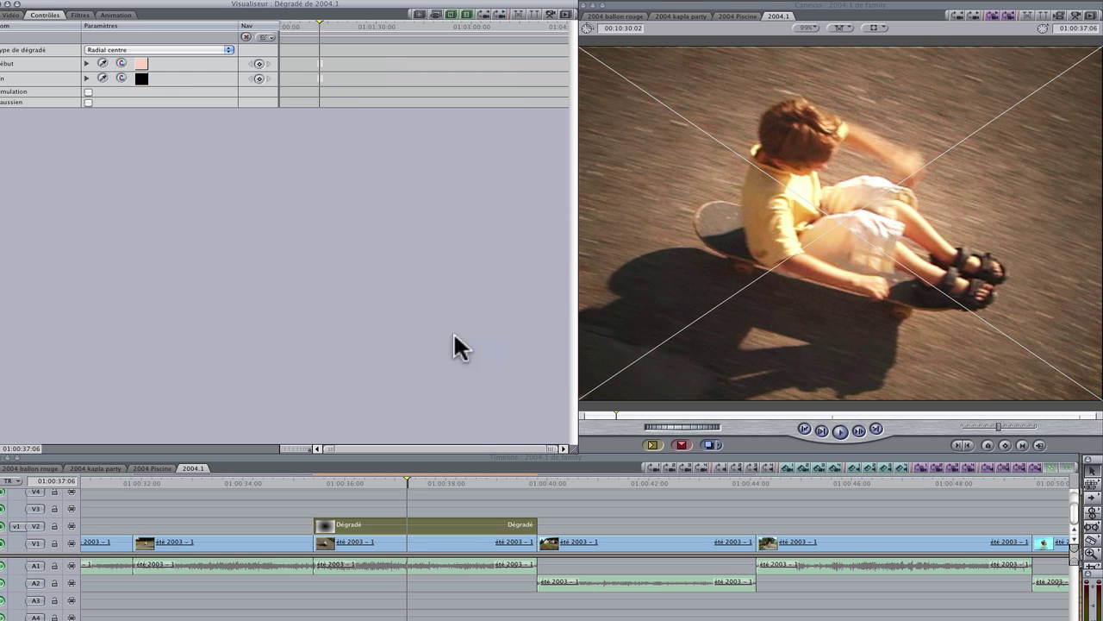
Lighten the gradient's start colour to a near-white pale pink.
click(139, 66)
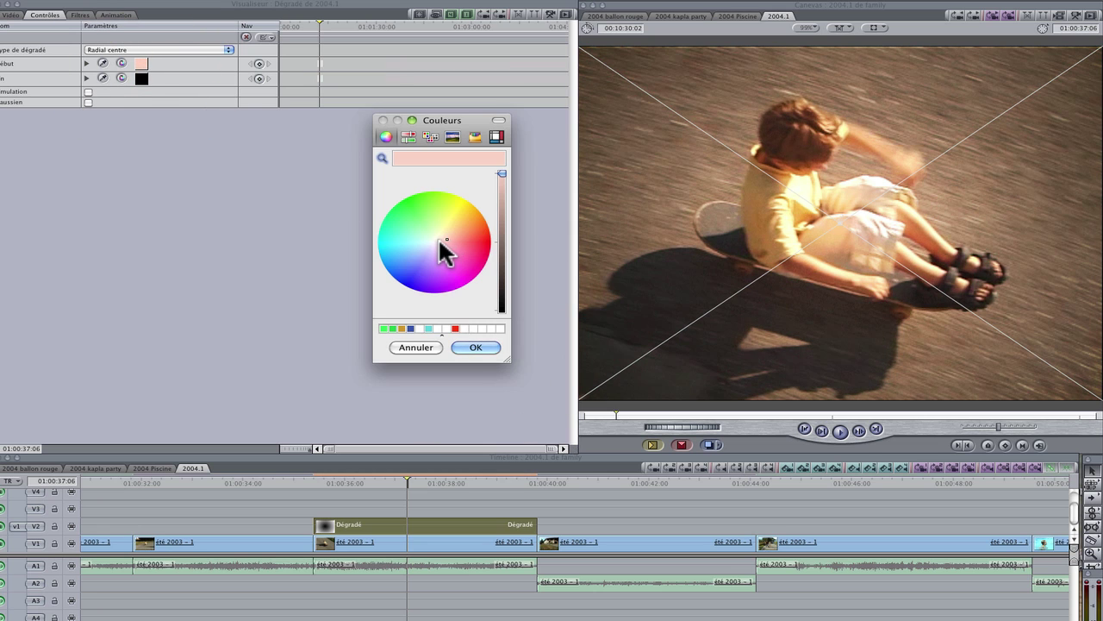
click(438, 242)
click(477, 347)
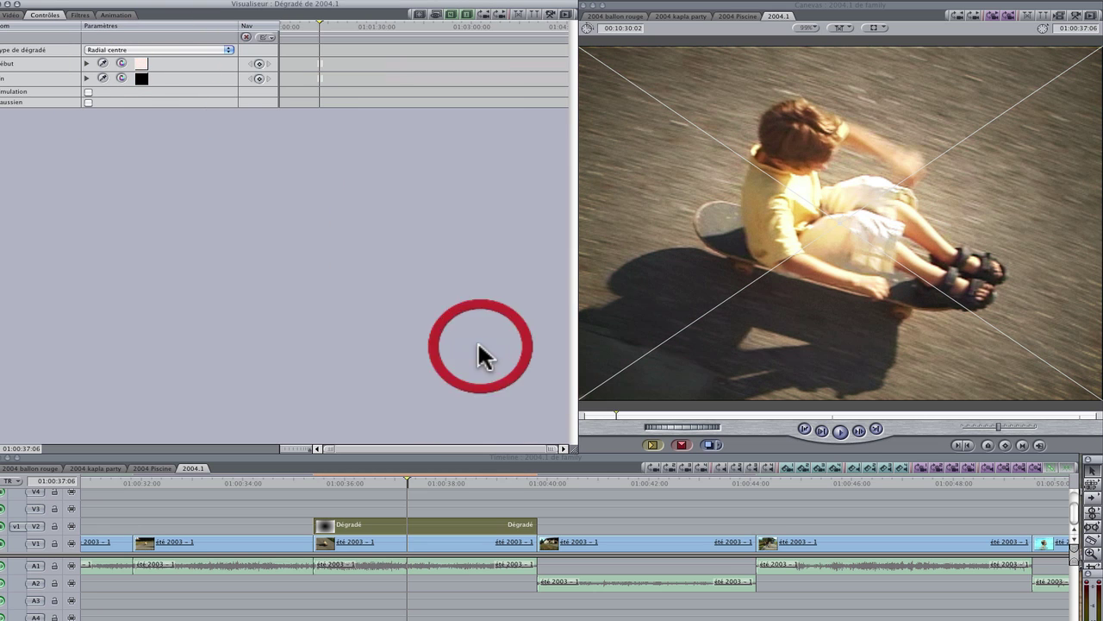